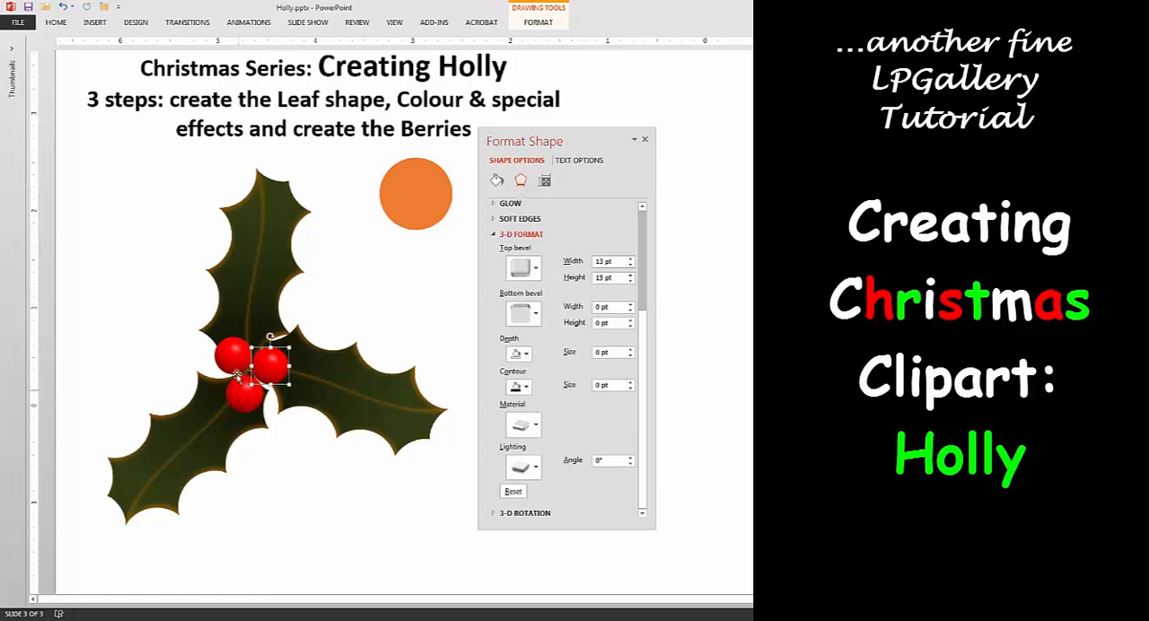
click(244, 395)
scroll(565, 359, up, 5)
click(271, 366)
drag(550, 326, 553, 328)
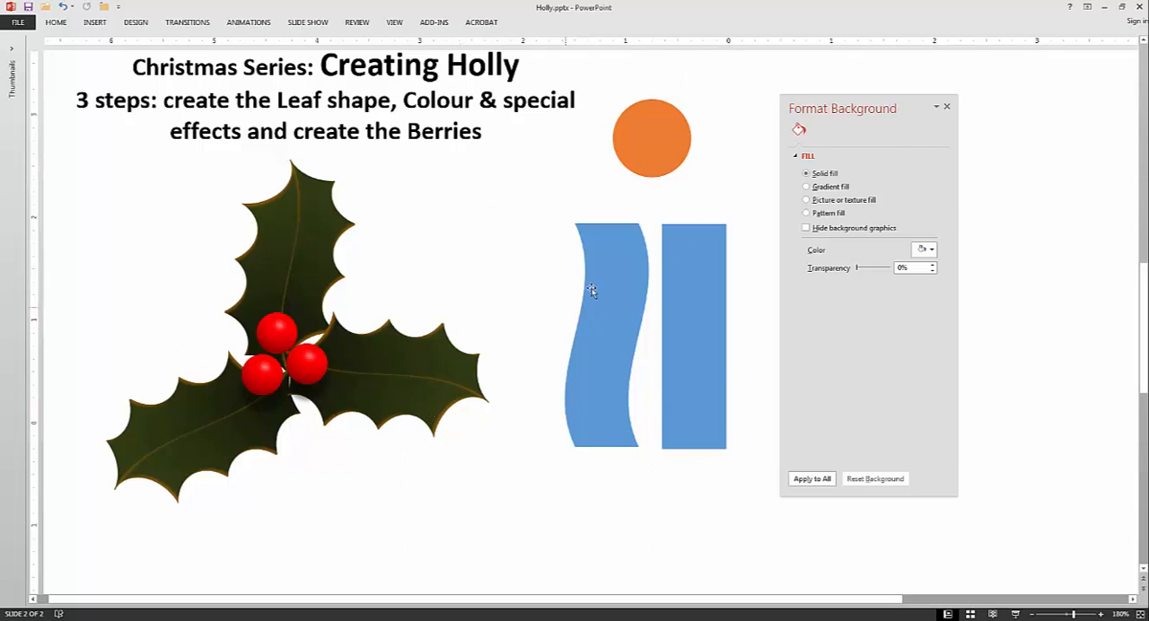
Step: Place five overlapping copies of the orange circle along the wave shape's left edge, the last one covering its bottom end
click(641, 140)
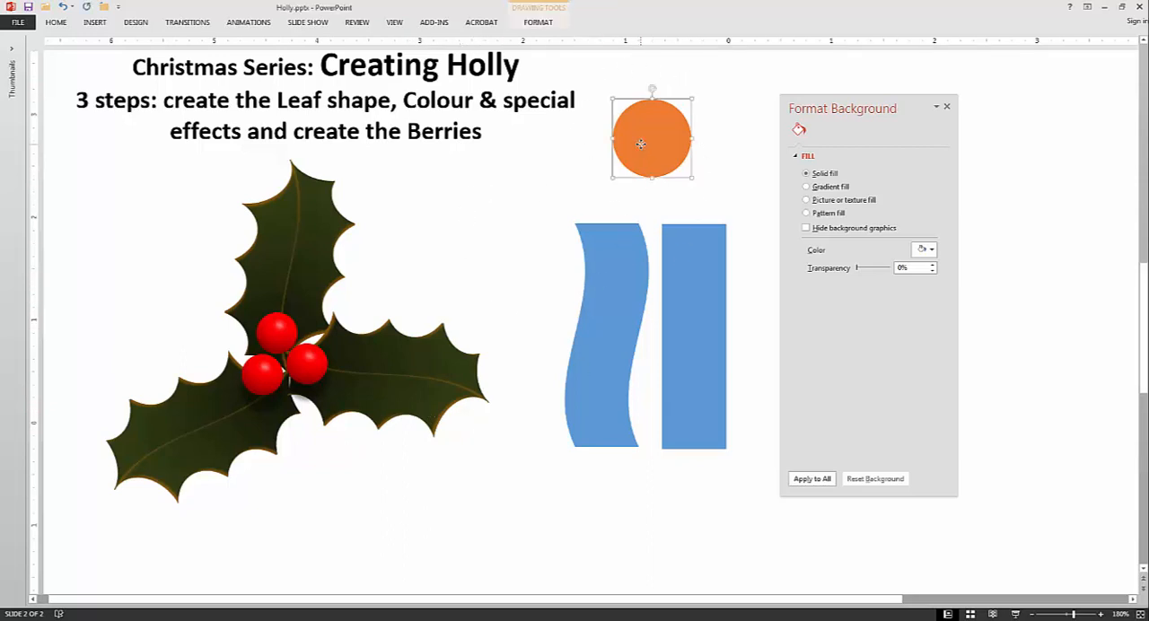
drag(640, 140, 499, 251)
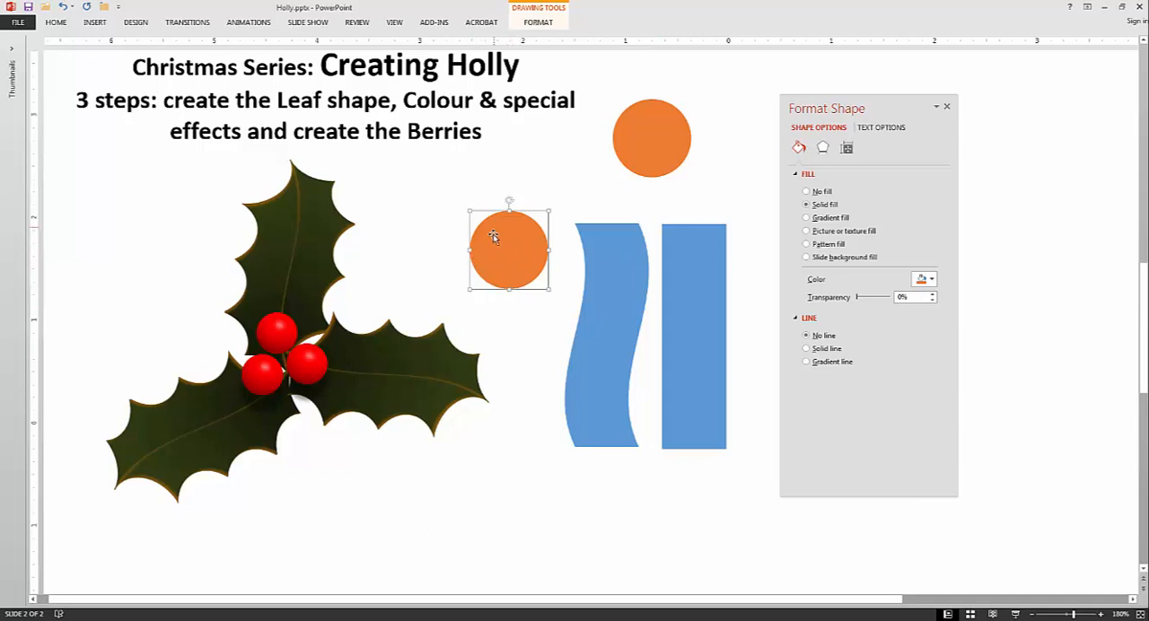
mouse_move(498, 252)
mouse_down()
mouse_move(582, 245)
mouse_move(620, 216)
mouse_up()
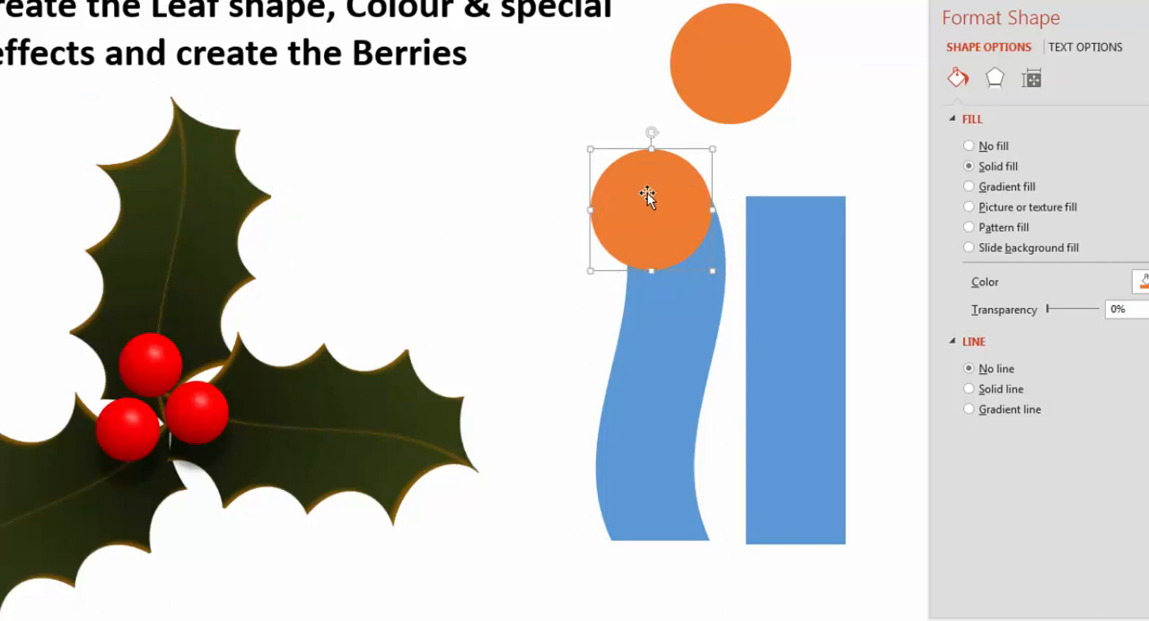
drag(647, 195, 594, 301)
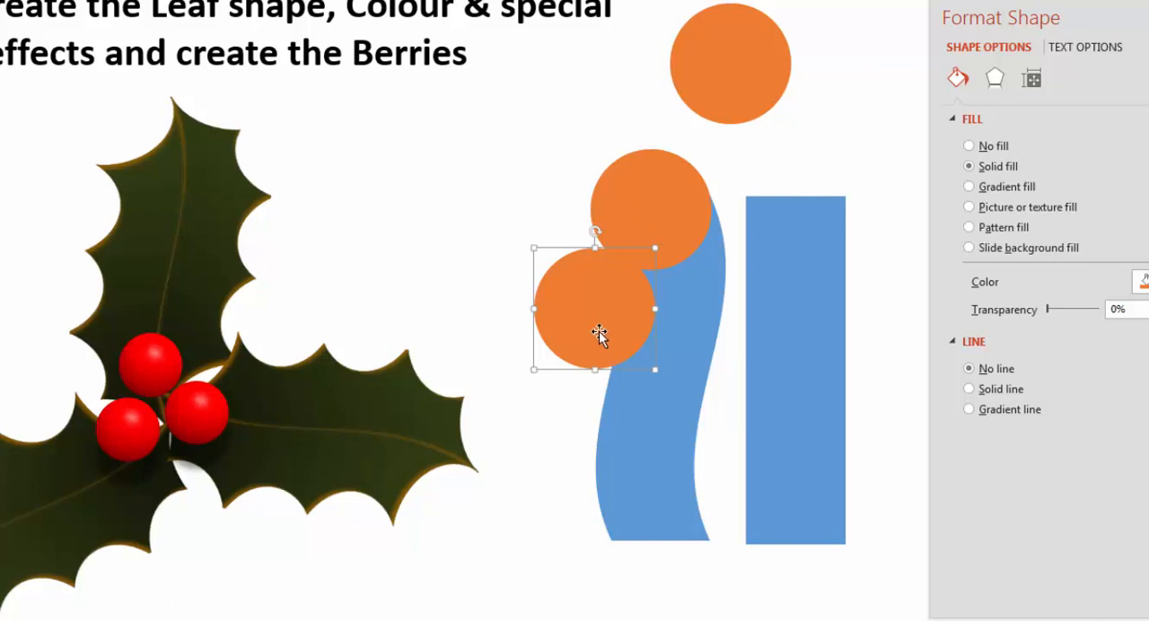
drag(597, 334, 579, 433)
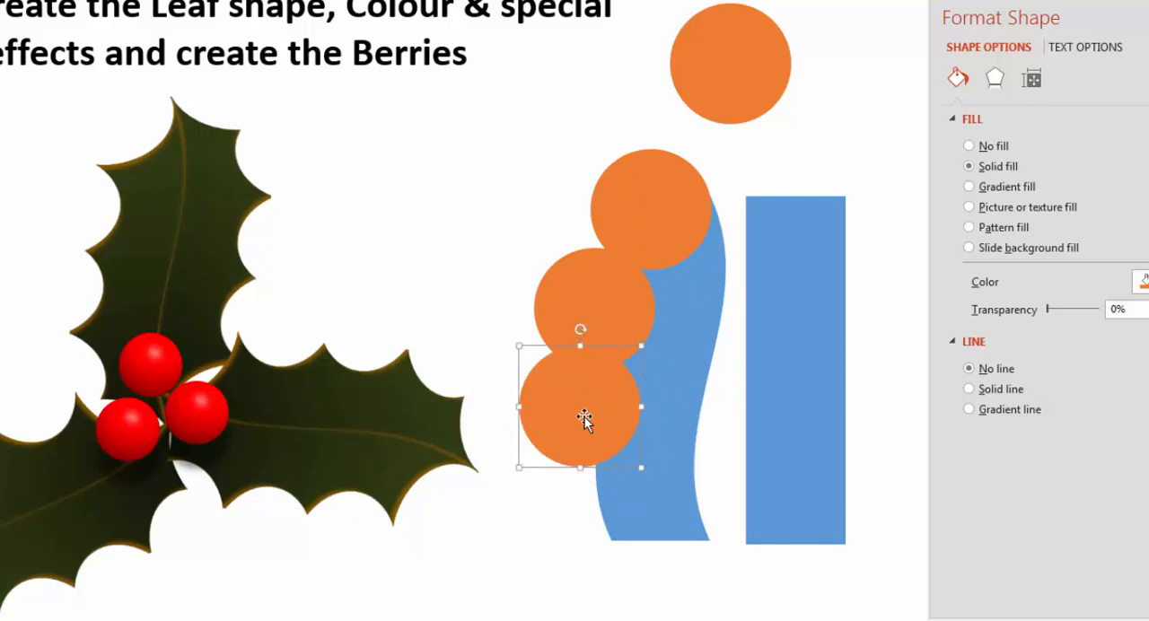
drag(585, 417, 661, 567)
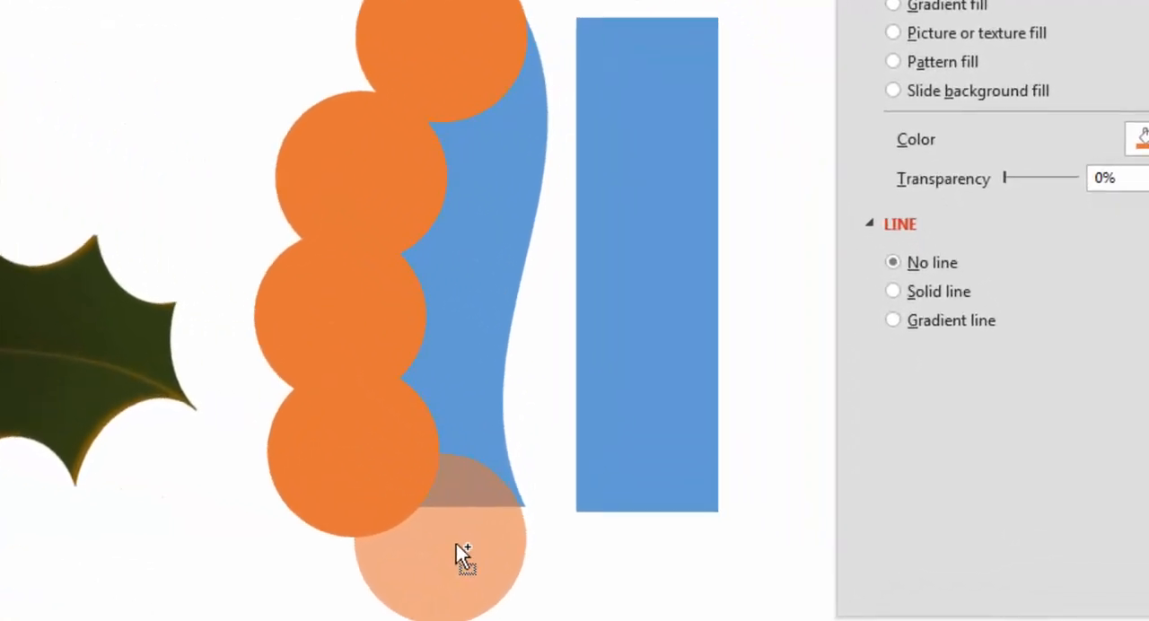
drag(456, 544, 430, 535)
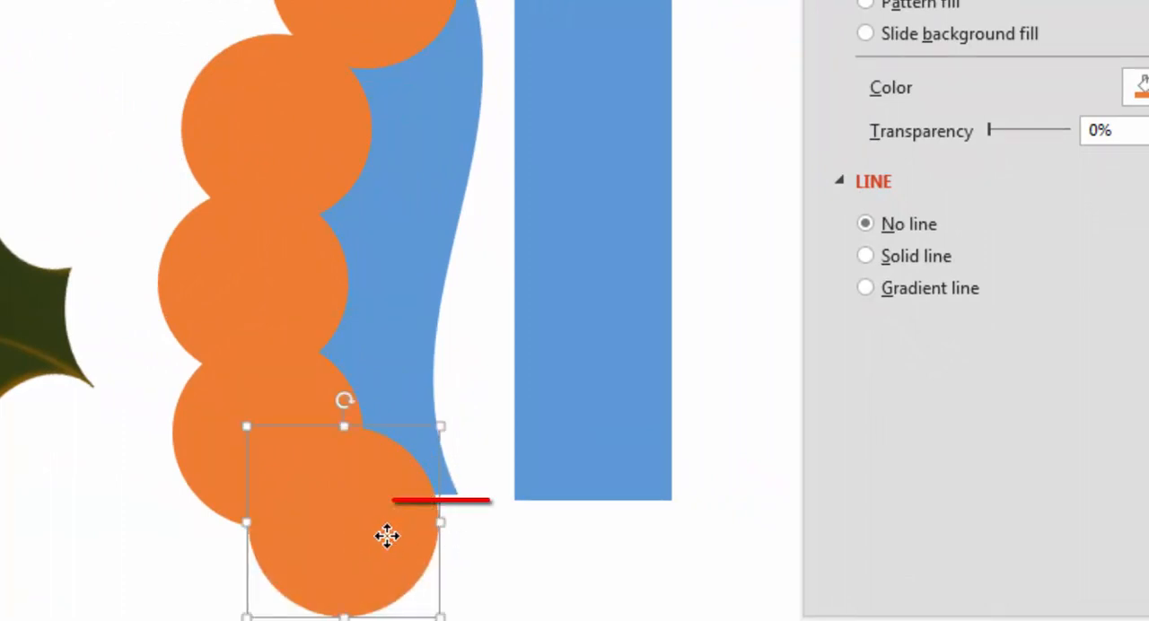
mouse_move(384, 535)
mouse_down()
mouse_move(415, 500)
mouse_move(367, 515)
mouse_move(405, 529)
mouse_up()
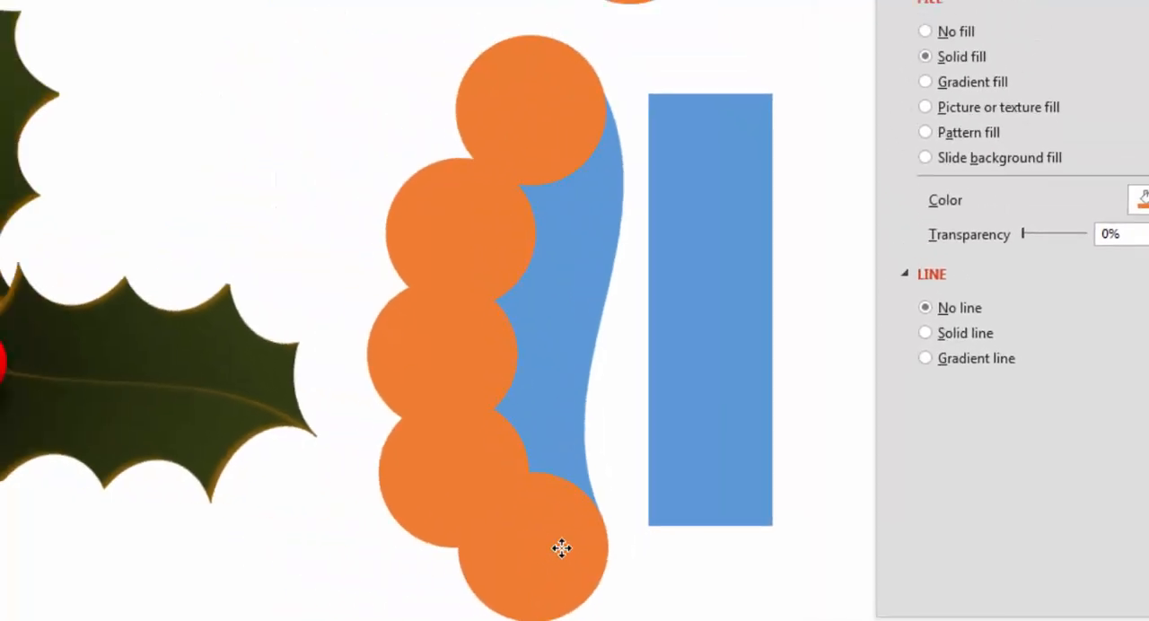
drag(561, 548, 564, 549)
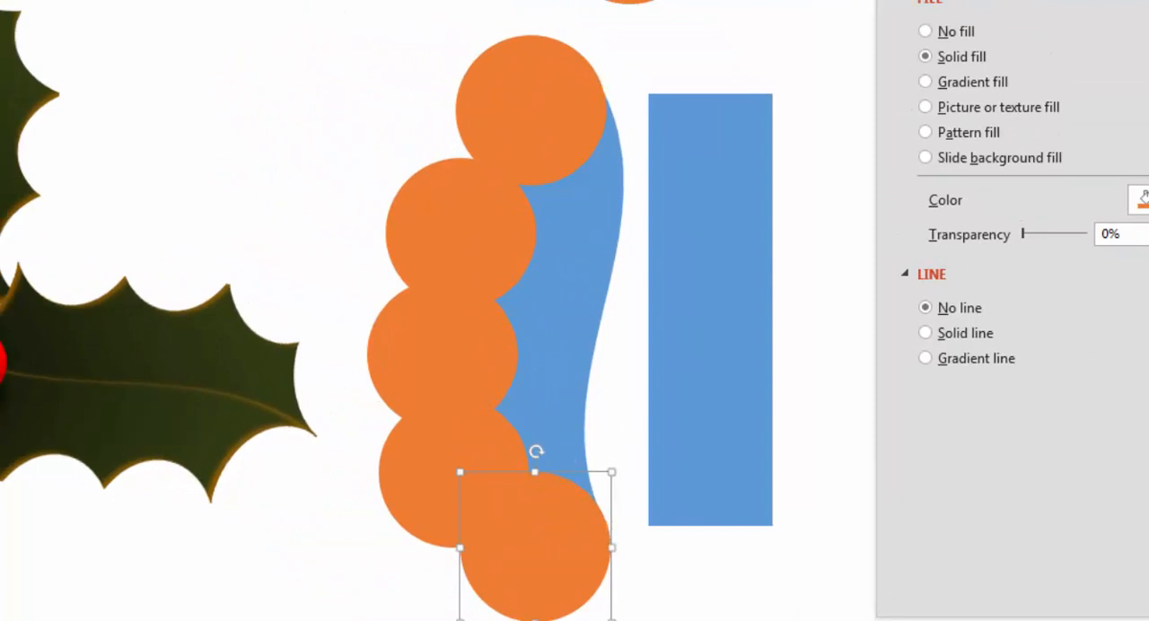
Step: Subtract the five overlapping circles from the blue wave shape to form a scalloped half leaf
click(588, 448)
drag(727, 619, 314, 2)
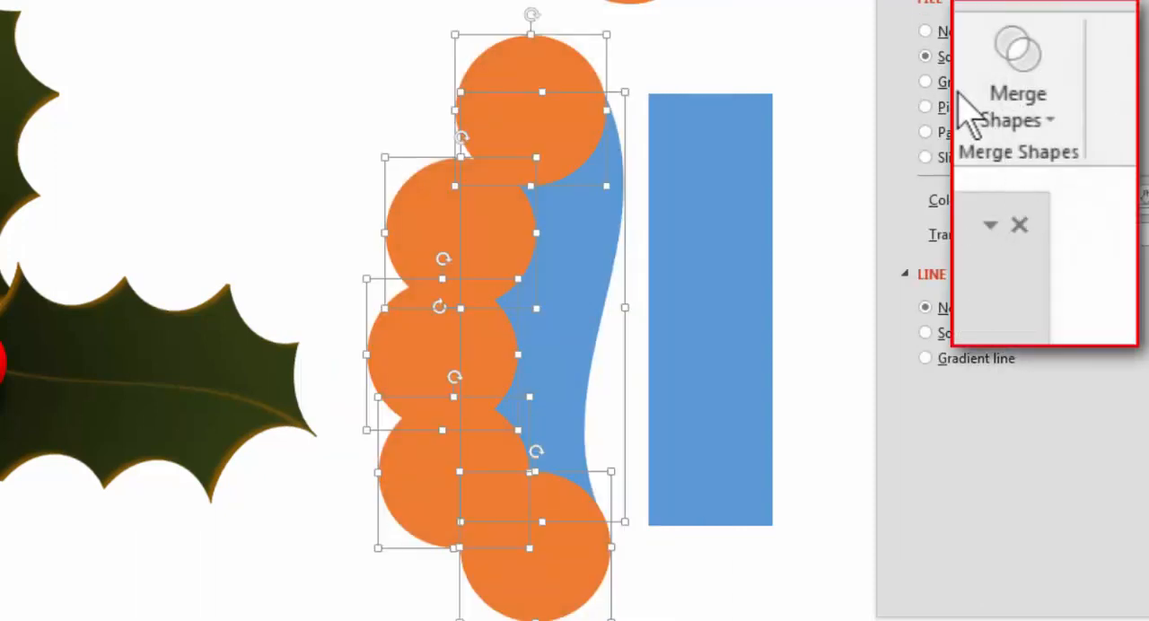
click(1018, 90)
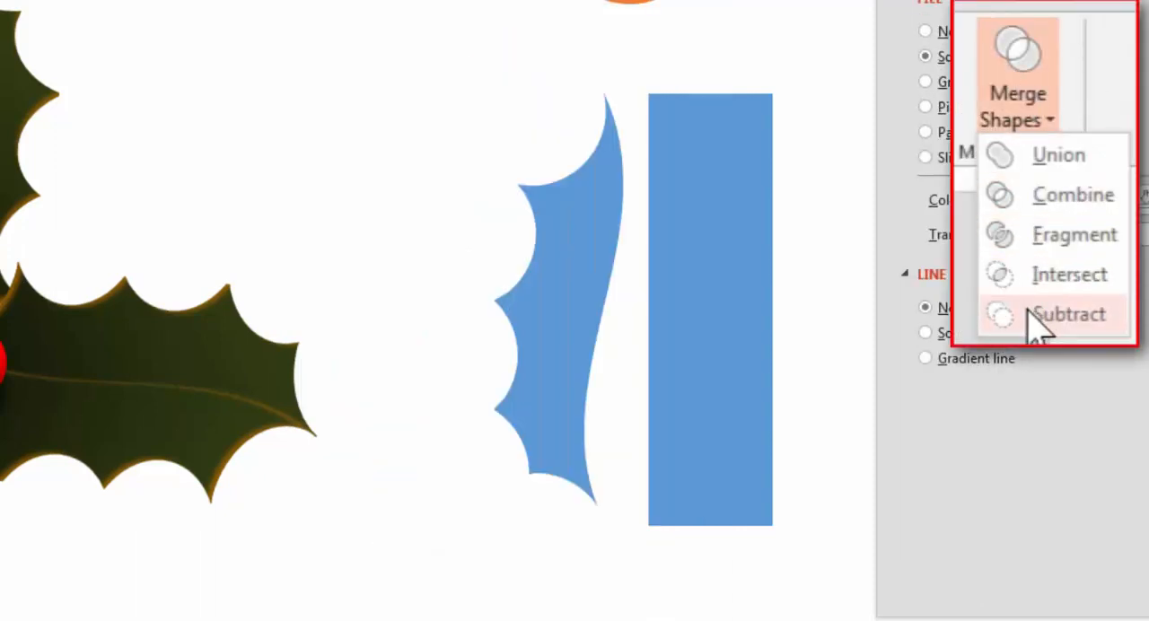
click(1030, 316)
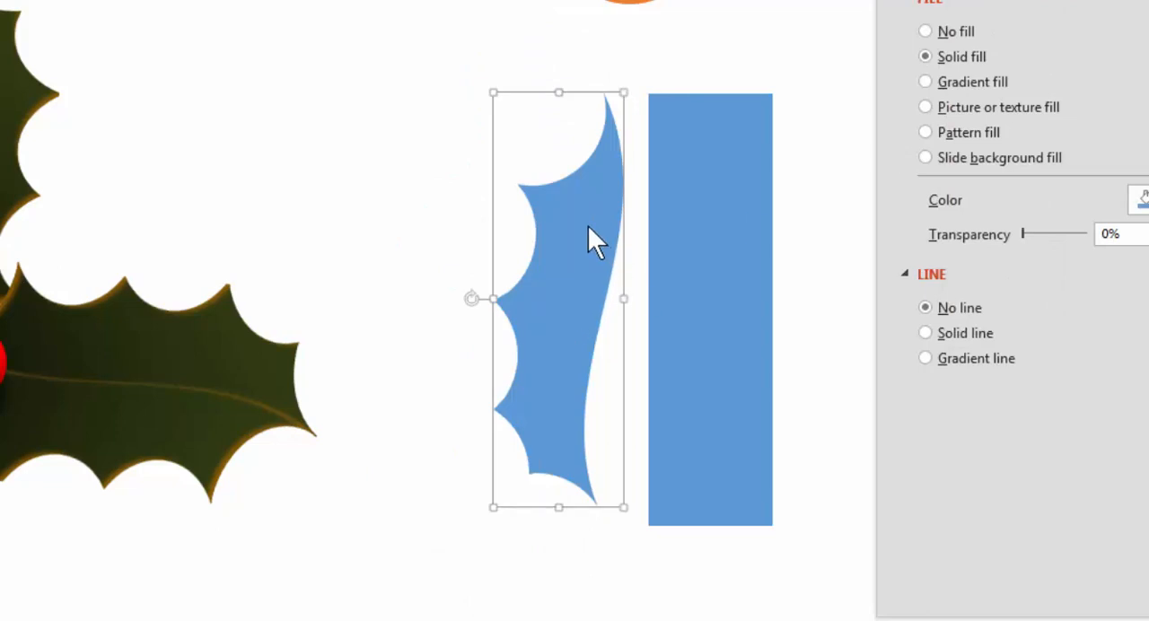
Step: Try a duplicate of the half leaf, flipped vertically and horizontally beside the original, and remove that copy
drag(549, 216, 488, 138)
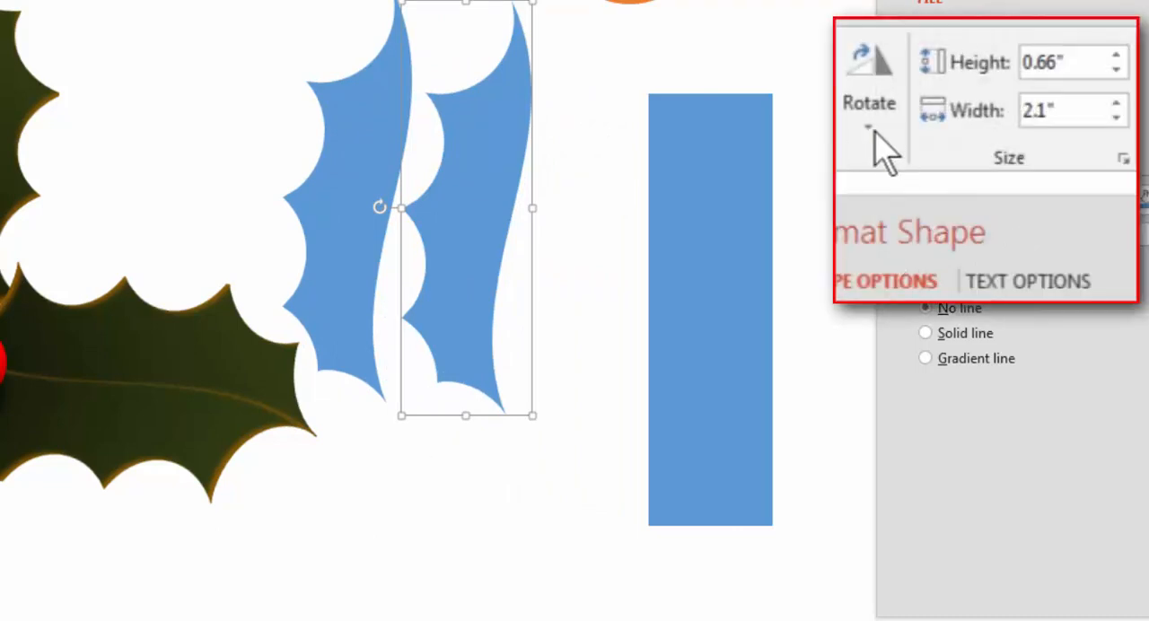
click(869, 112)
click(897, 235)
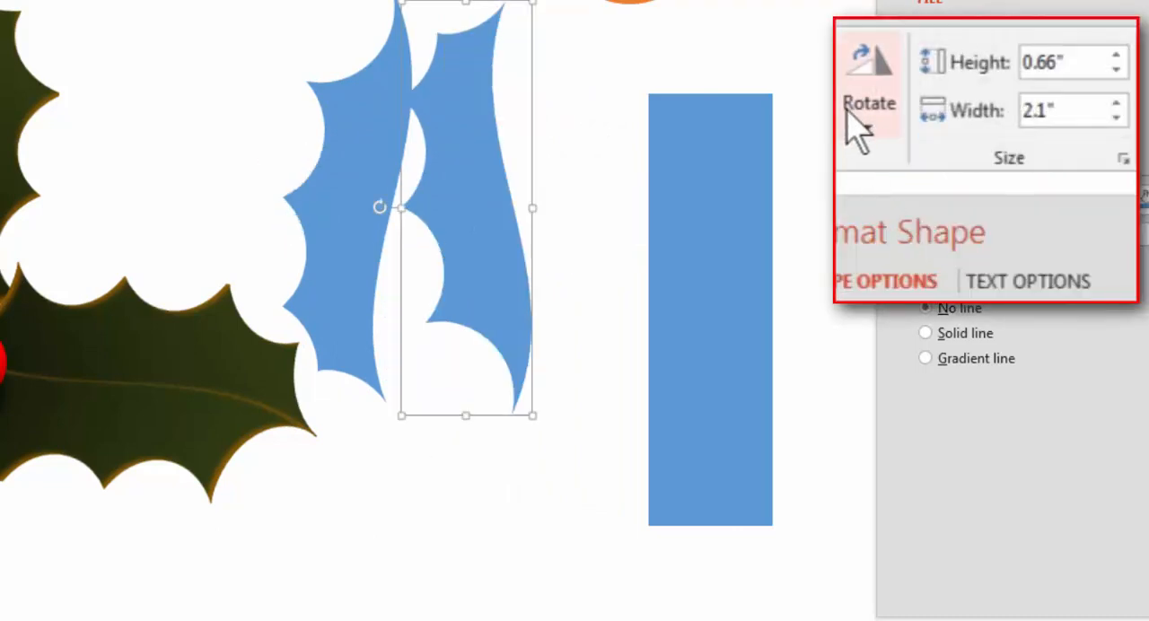
click(857, 115)
click(929, 273)
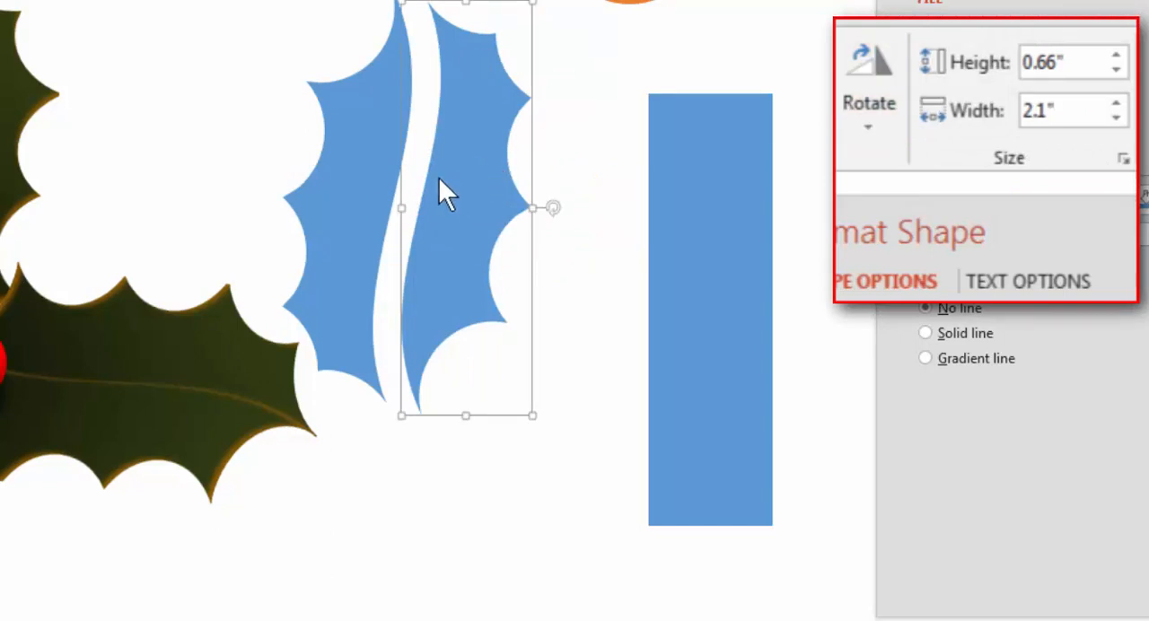
drag(487, 170, 536, 159)
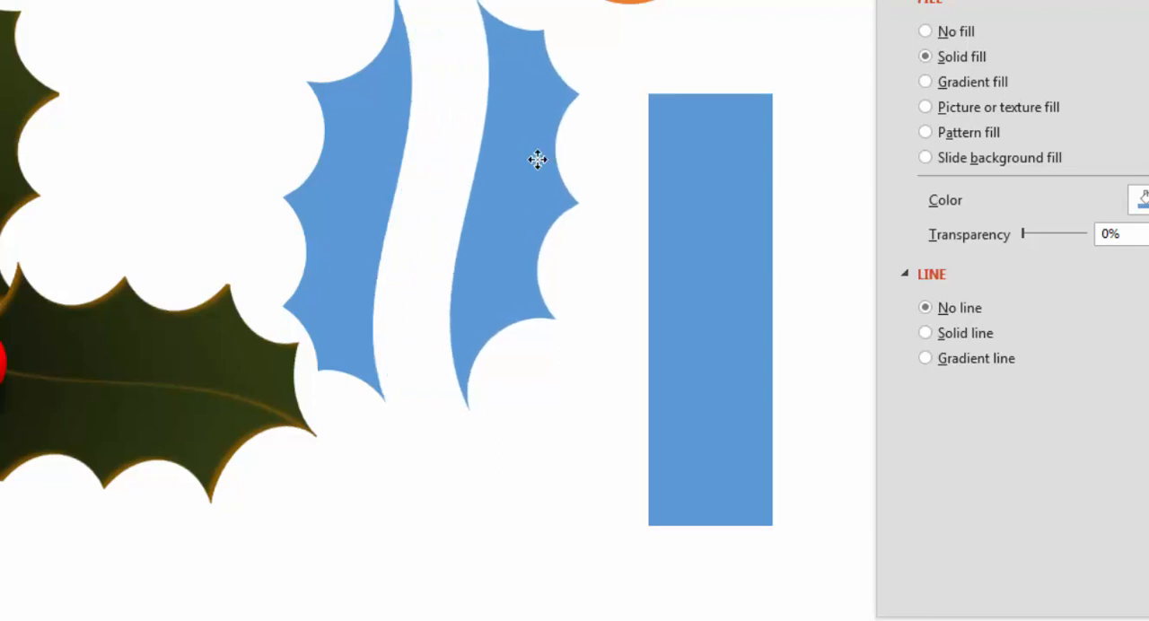
key(Delete)
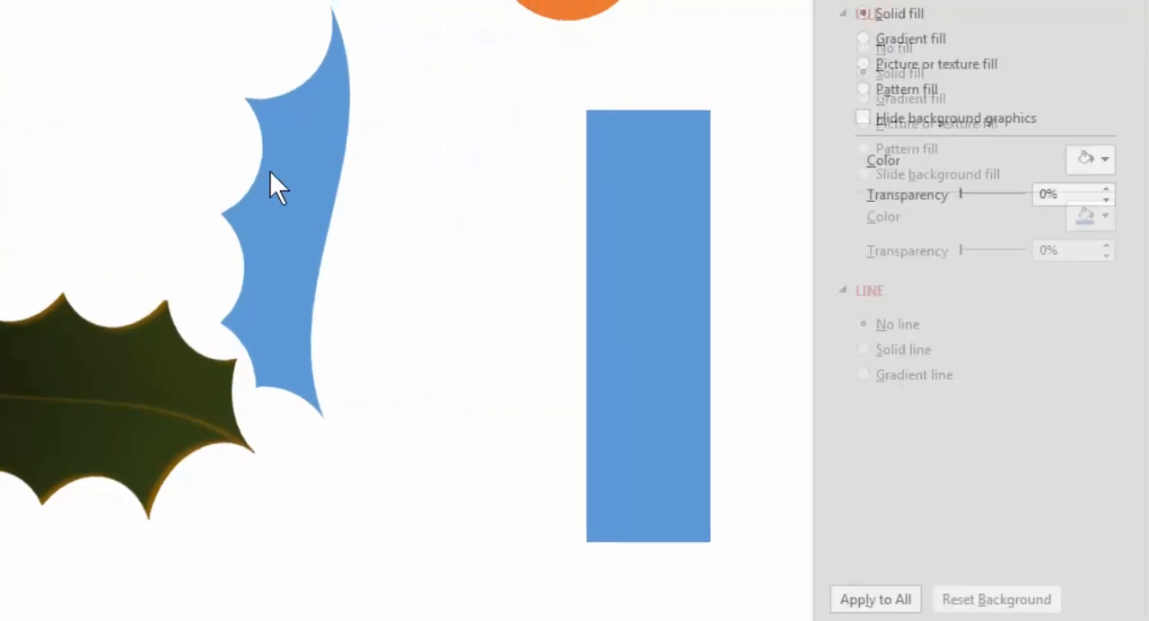
Step: Apply a linear gradient fill to the half leaf, keeping only the two end stops and setting the angle to 0°
drag(367, 182, 467, 239)
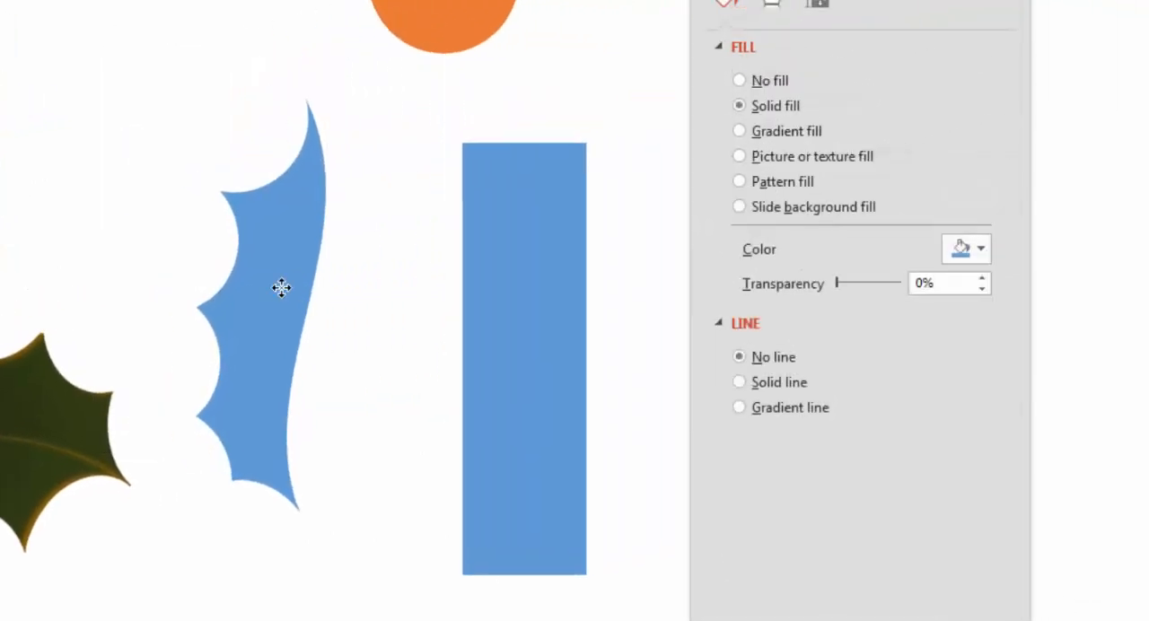
click(283, 290)
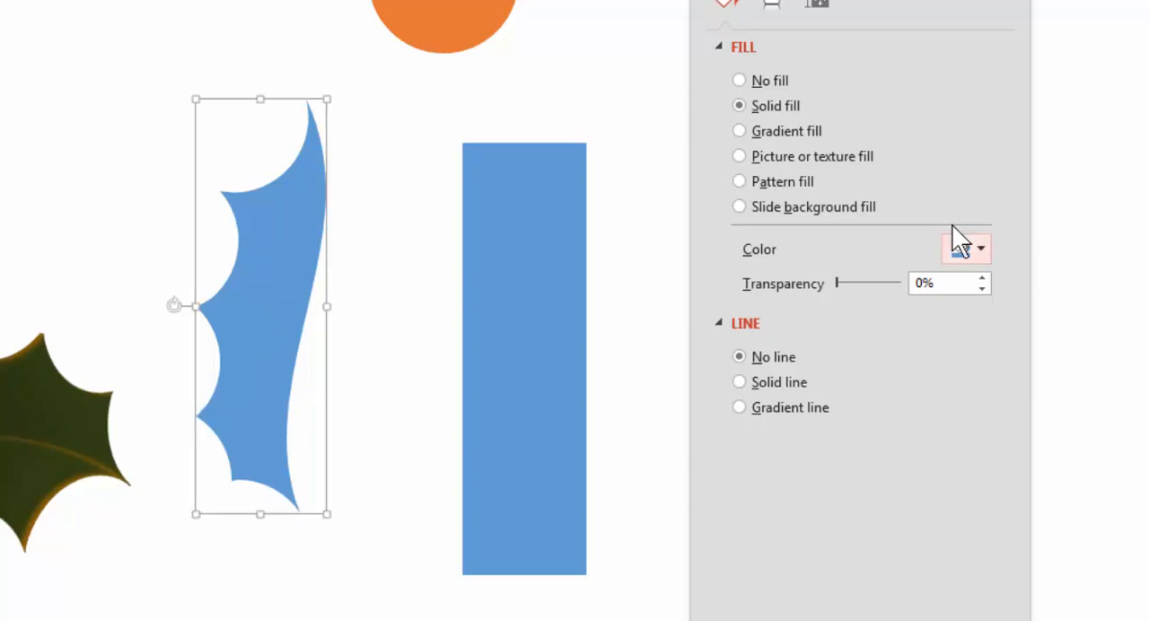
click(756, 131)
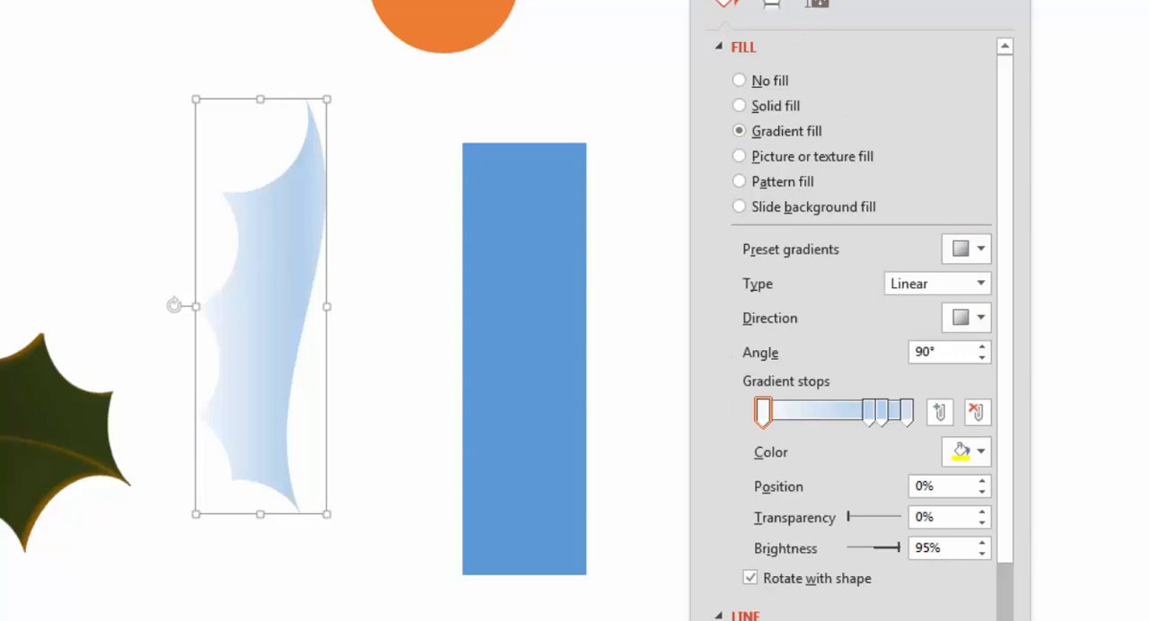
drag(807, 0, 634, 0)
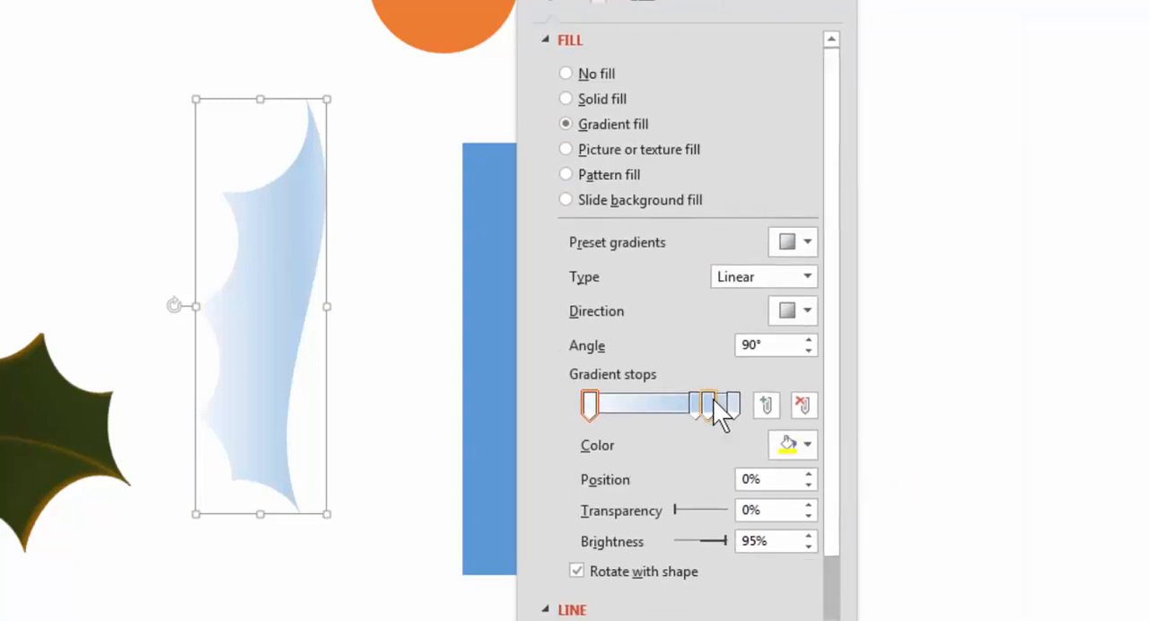
drag(712, 398, 666, 566)
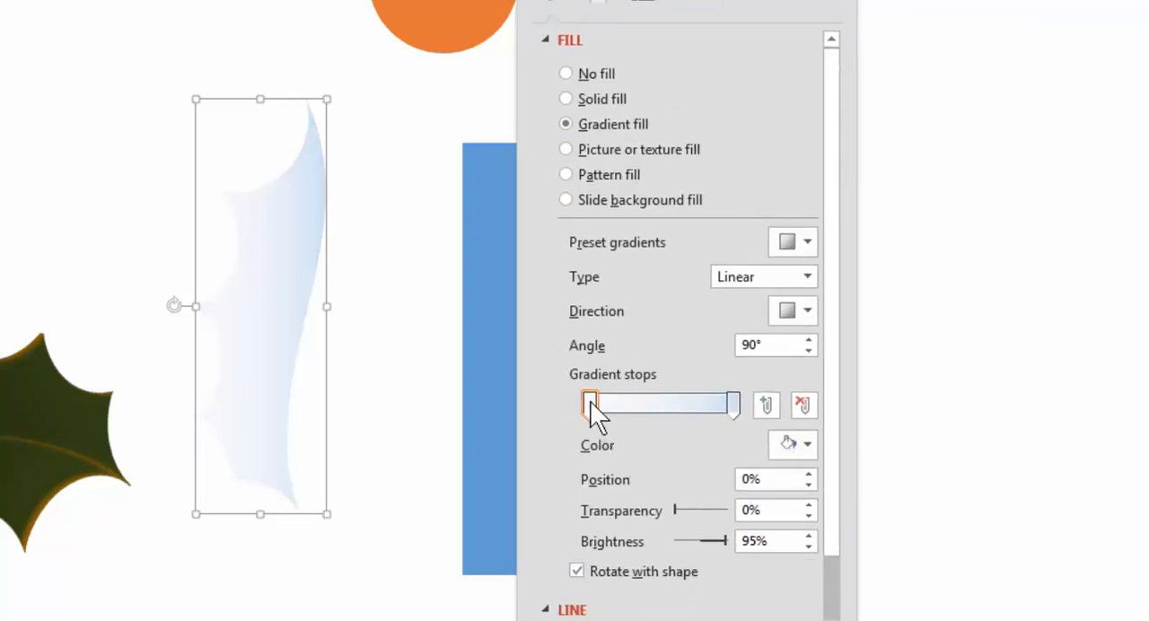
click(589, 402)
click(777, 346)
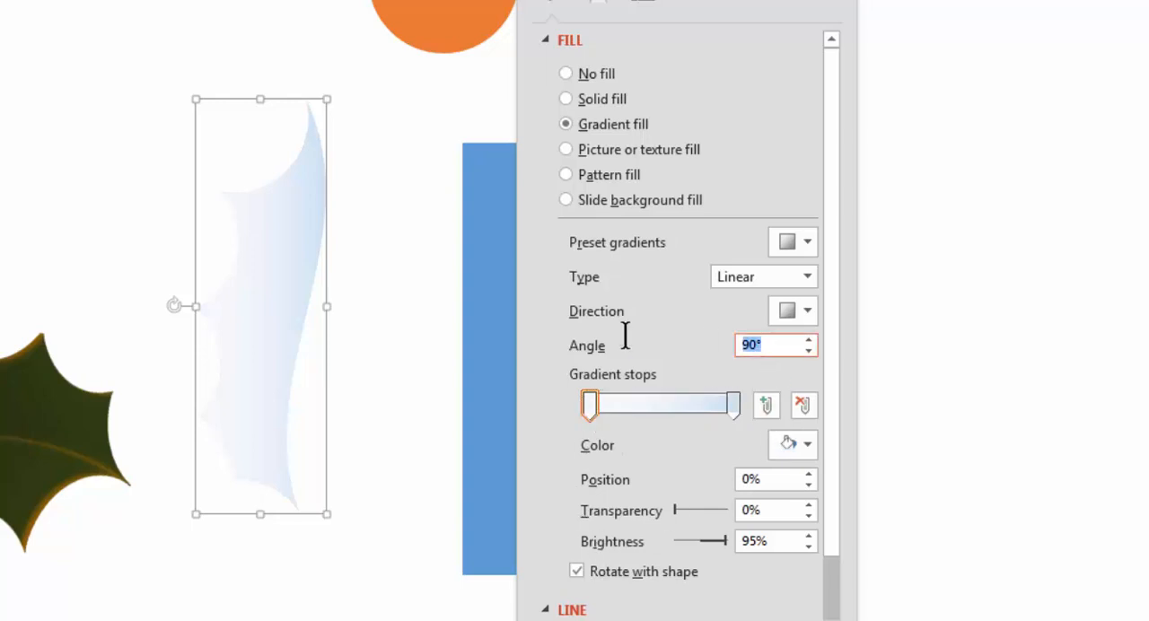
text(0)
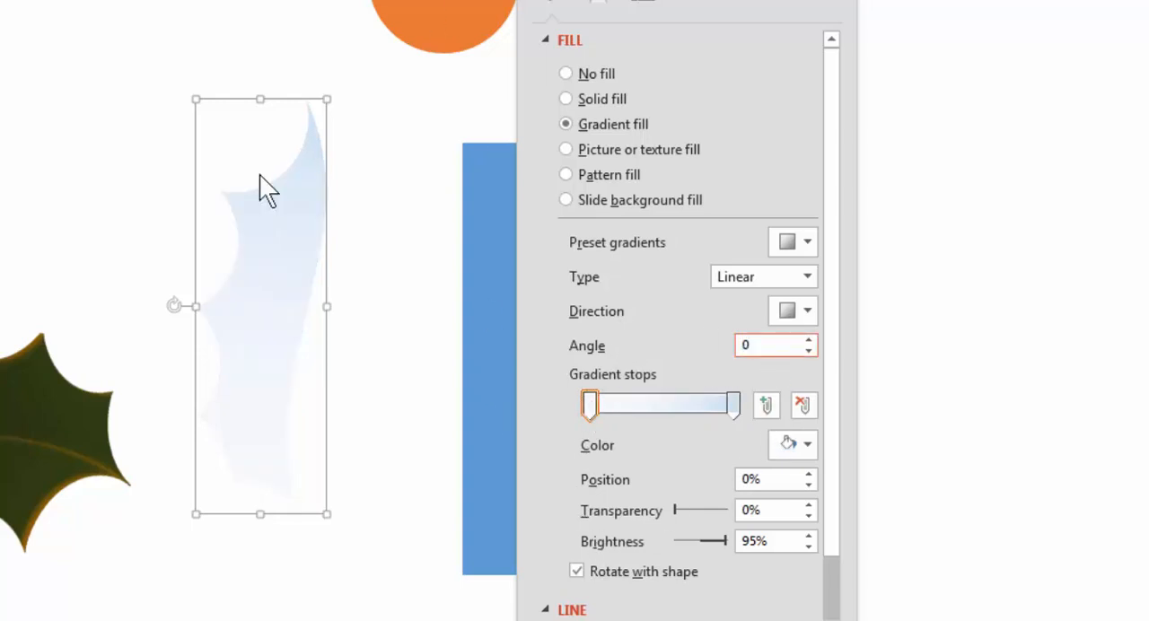
Step: Colour the first gradient stop green at -25% brightness and the end stop the darkest theme green at -50%
click(589, 407)
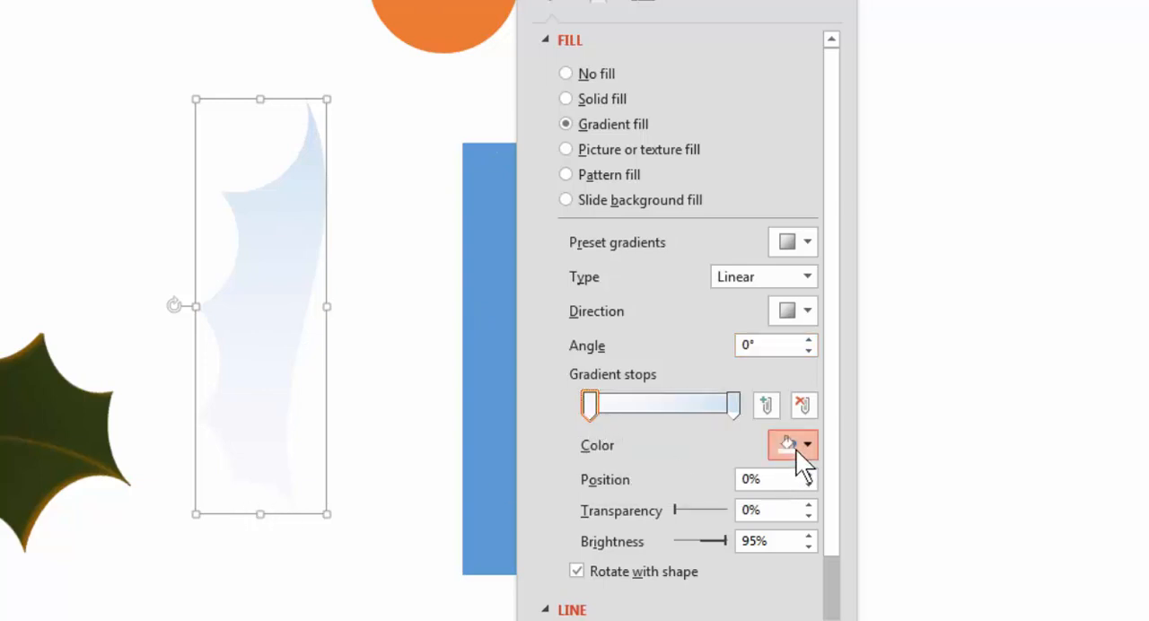
click(795, 448)
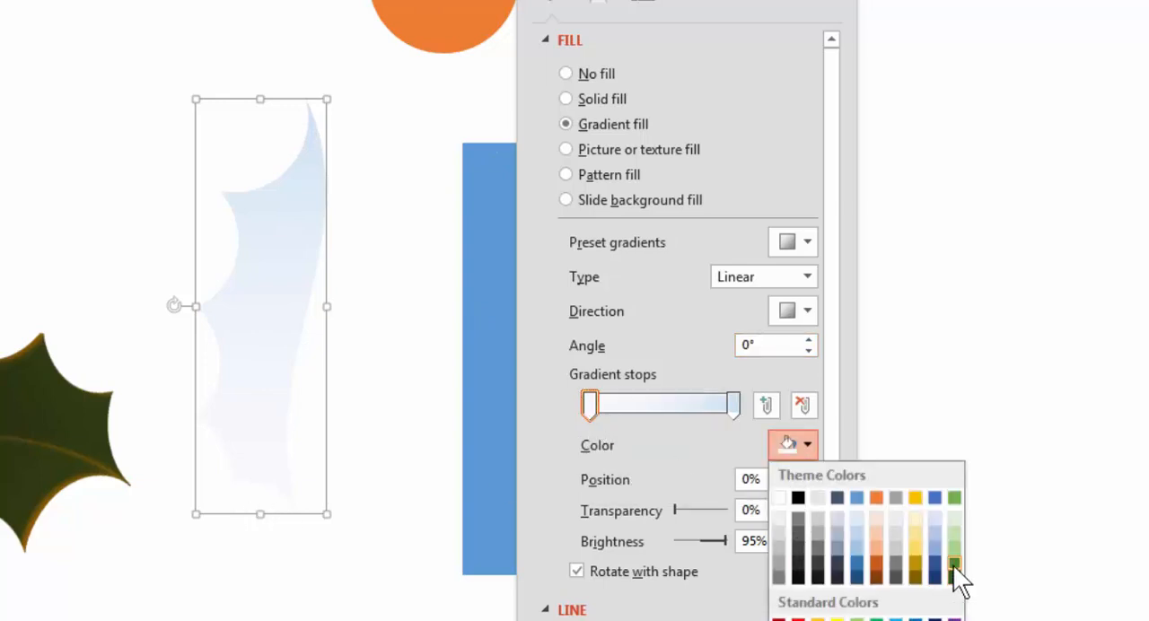
click(954, 578)
click(731, 403)
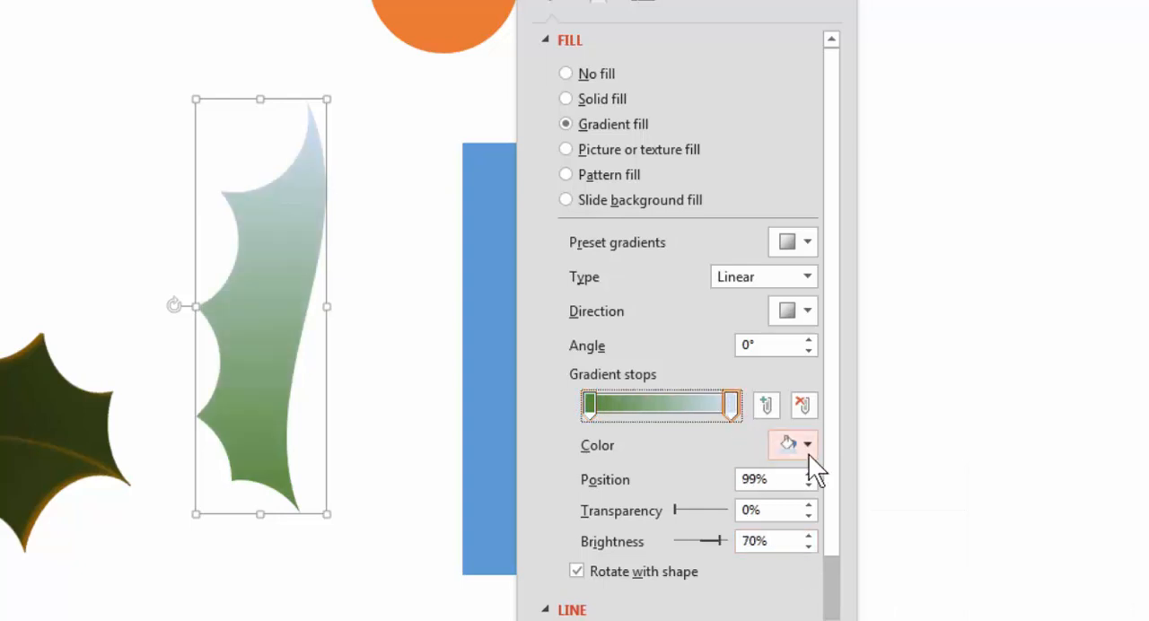
click(807, 446)
click(954, 579)
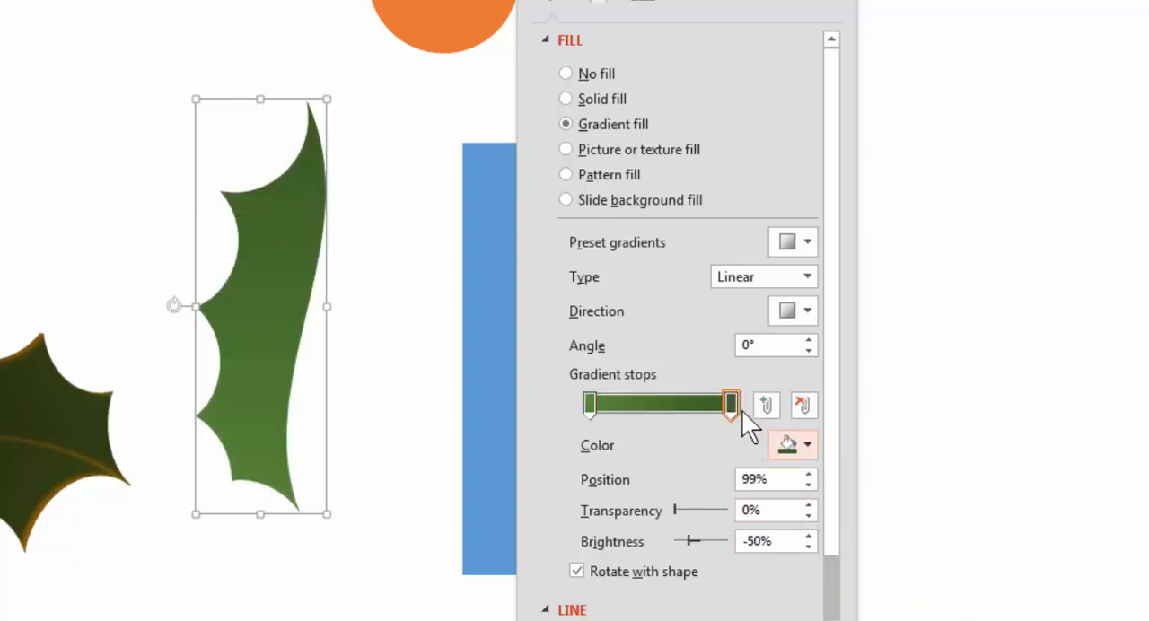
Step: Darken the end gradient stop to -87% brightness and reverse the stops, with the near-black one at 0% and green at 100%
drag(741, 410, 750, 400)
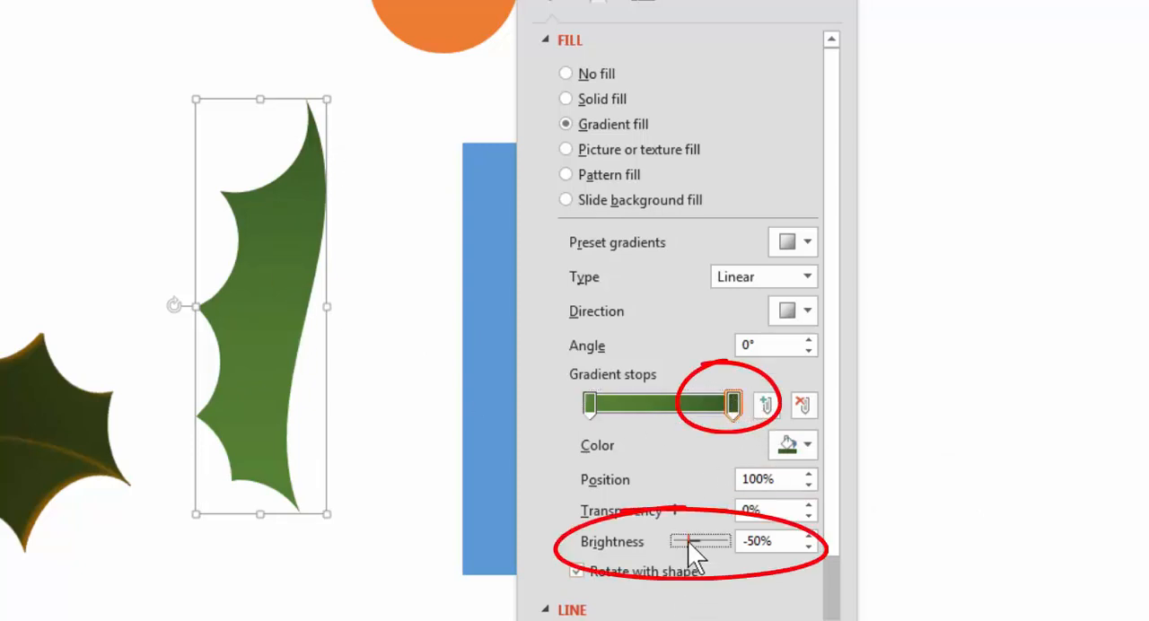
drag(687, 540, 676, 537)
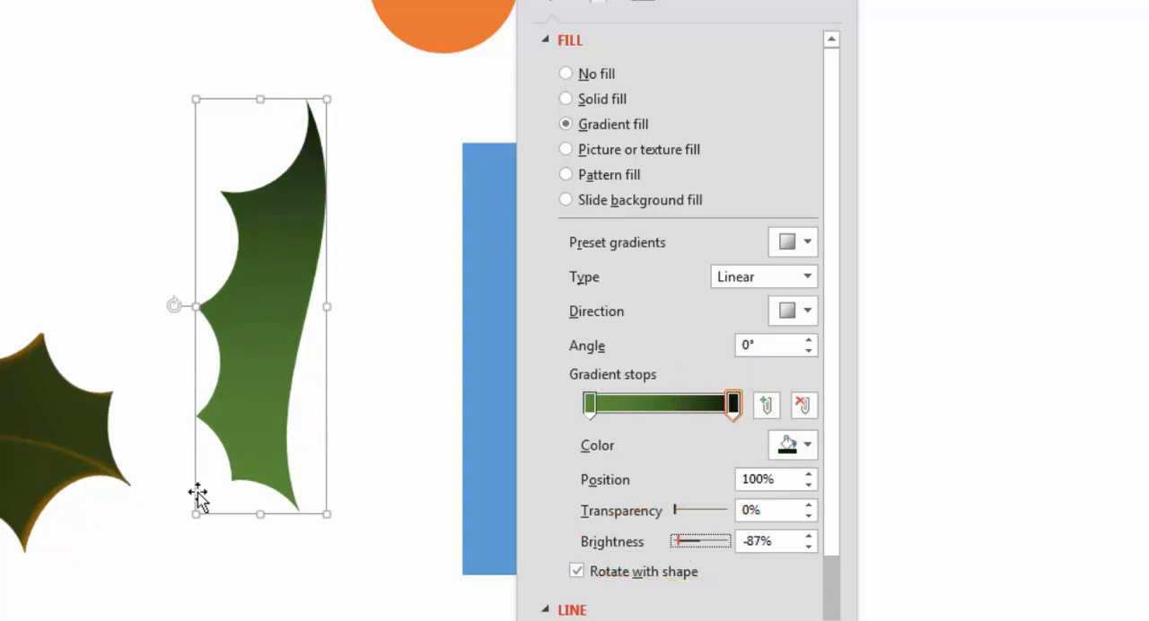
drag(732, 405, 693, 405)
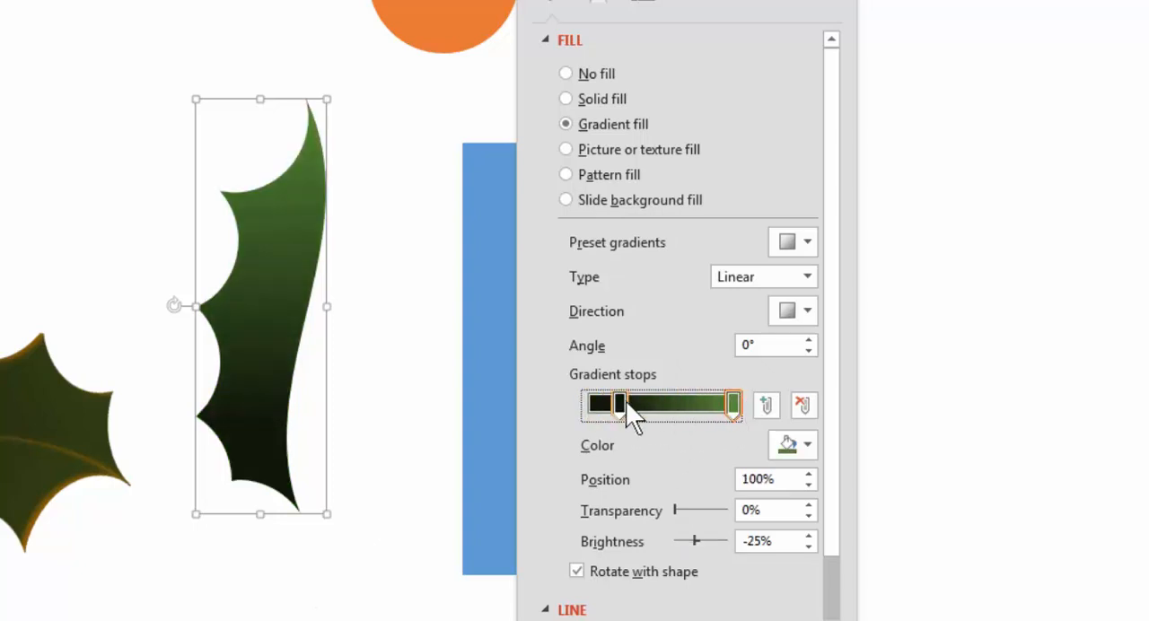
drag(619, 403, 411, 428)
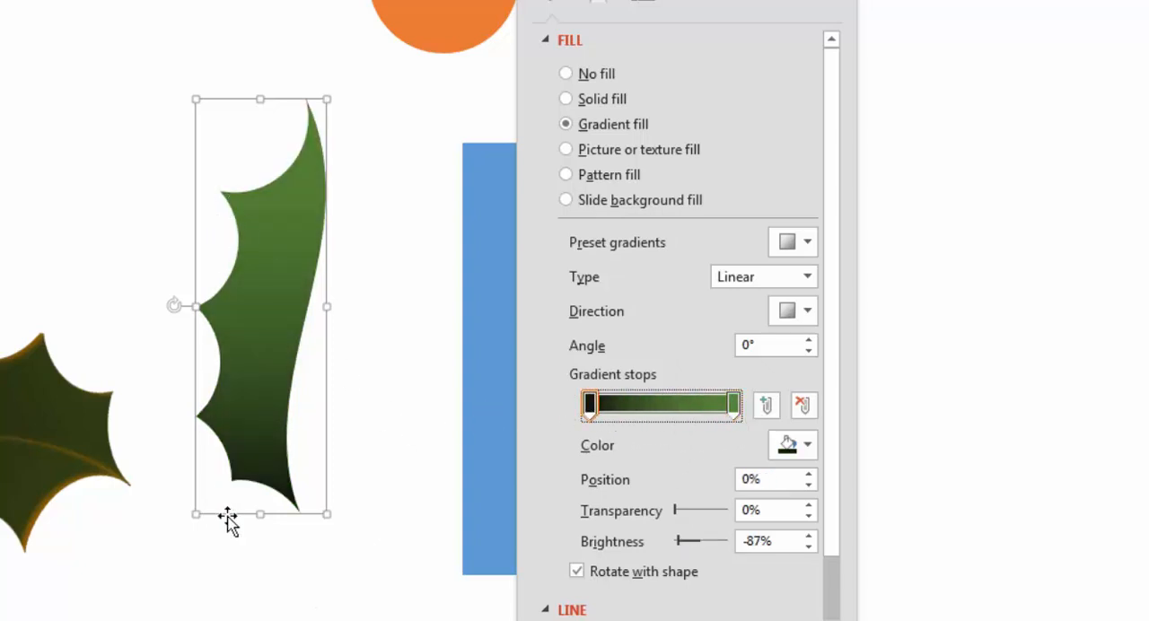
Step: Change the gradient stop at 100% to the darkest theme green at -50% brightness
click(733, 408)
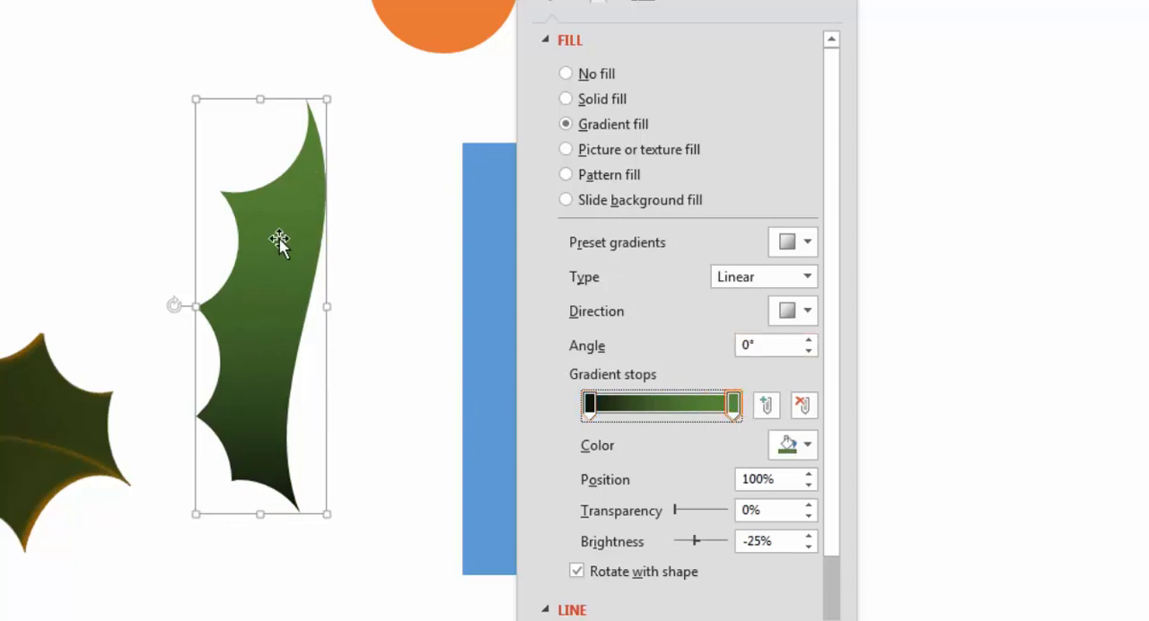
click(781, 439)
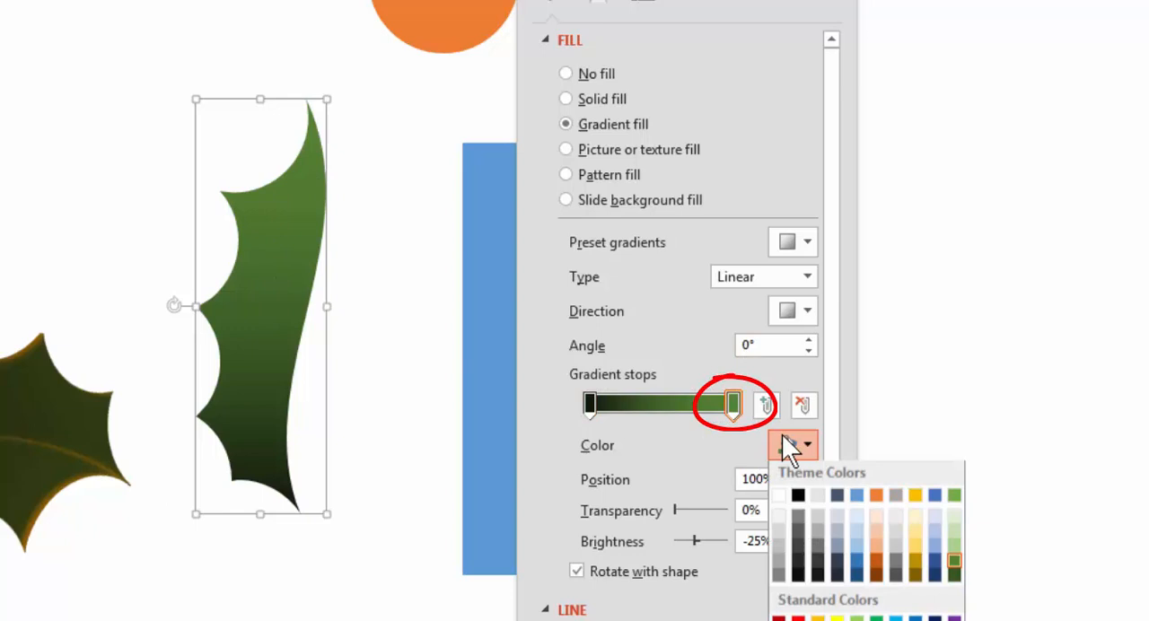
click(952, 578)
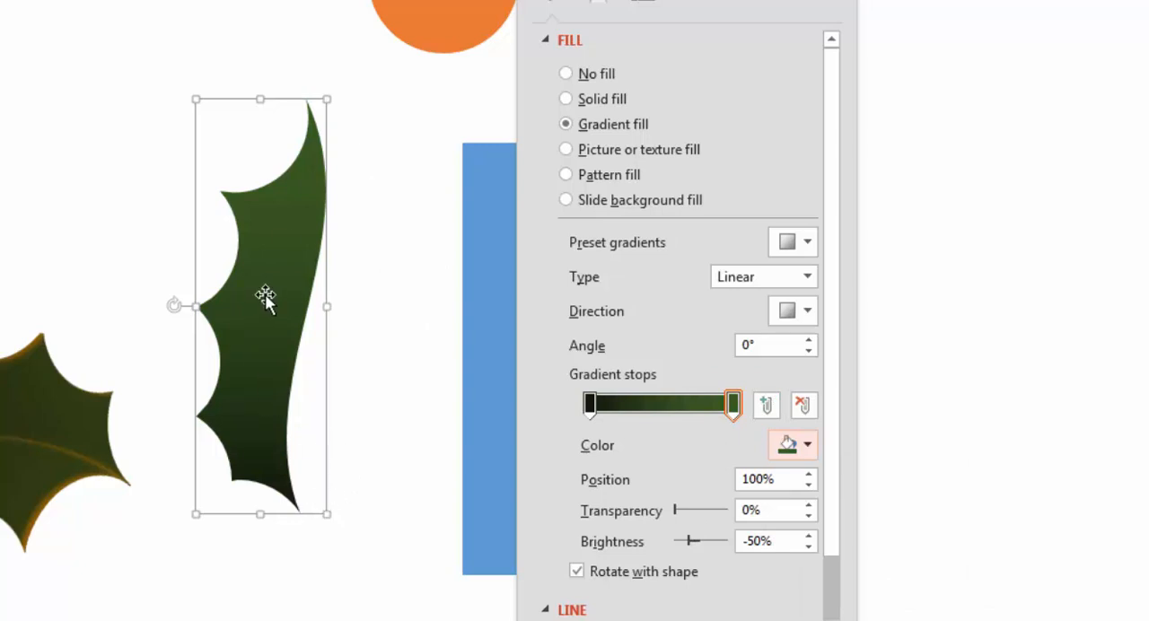
drag(261, 297, 269, 281)
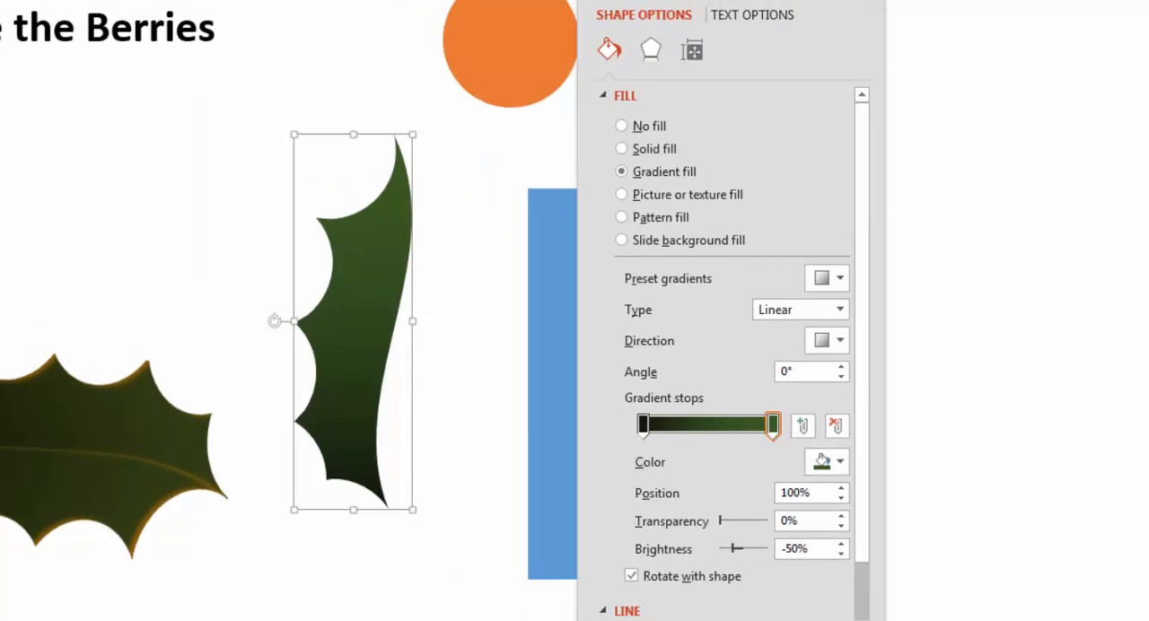
Step: Apply the reddish third preset of the Warm lighting group to the half leaf's 3-D format
click(653, 50)
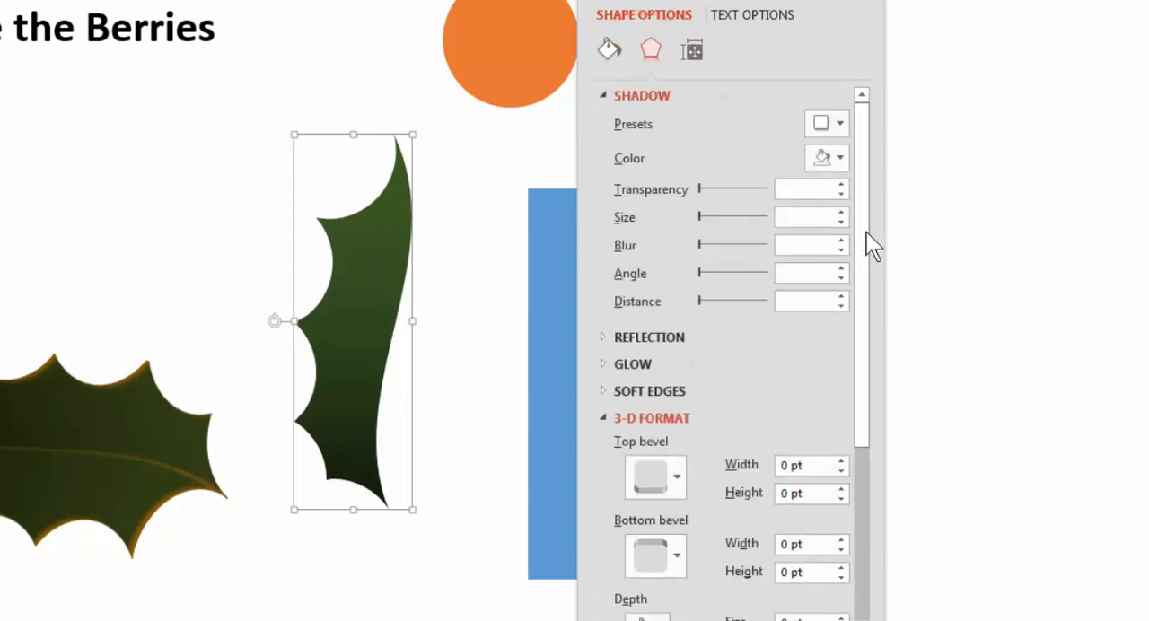
drag(866, 233, 875, 388)
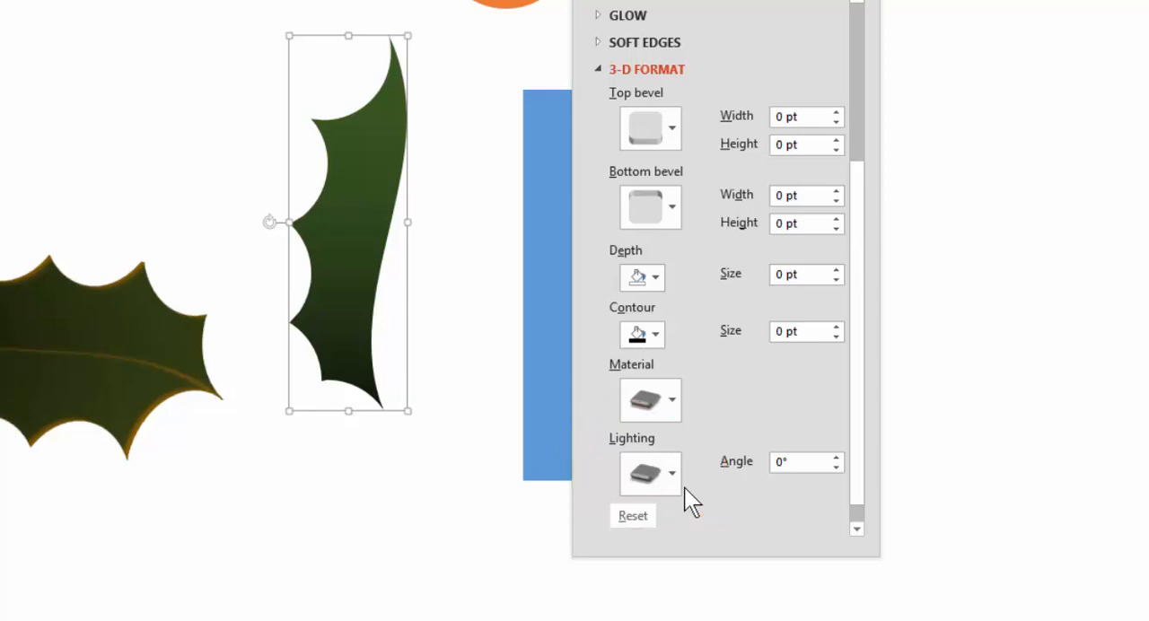
click(673, 472)
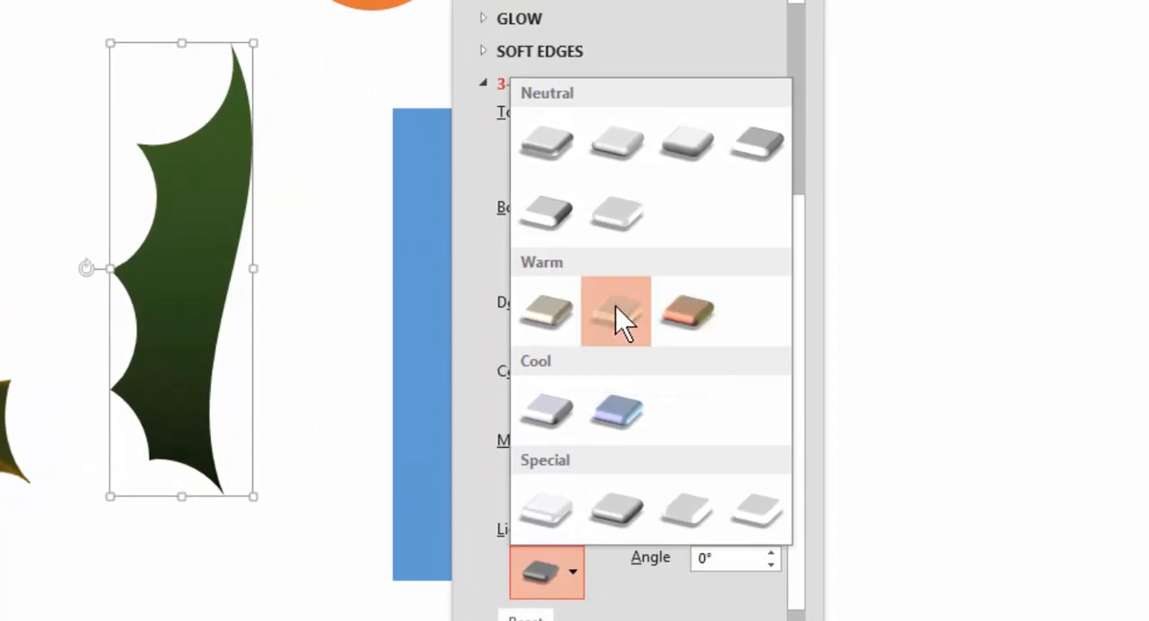
click(615, 306)
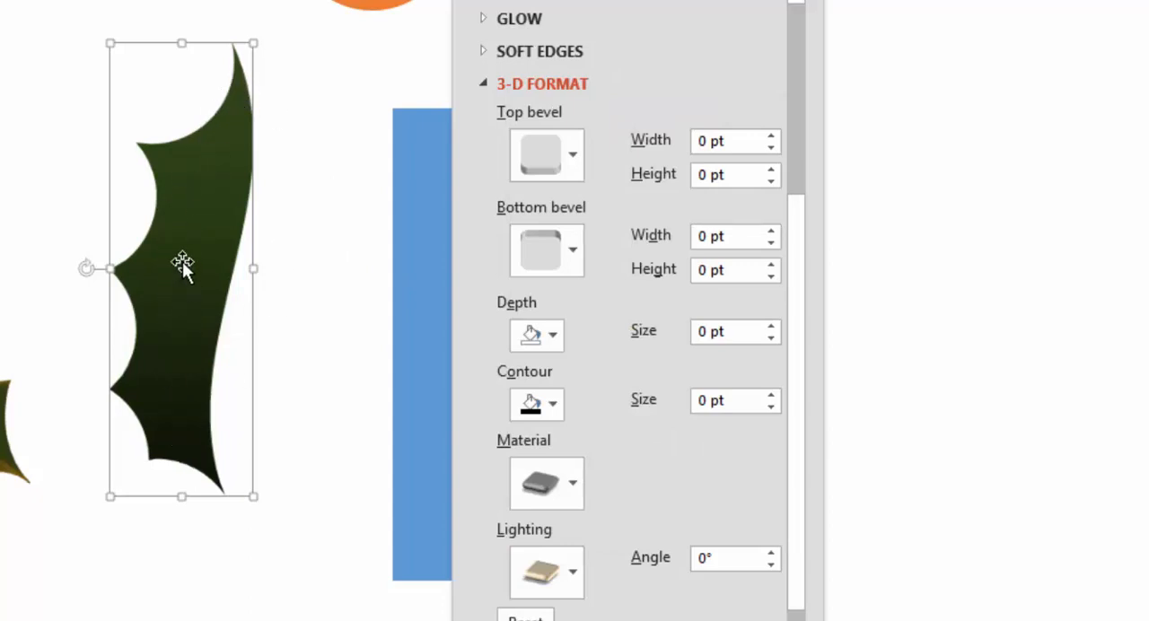
click(546, 574)
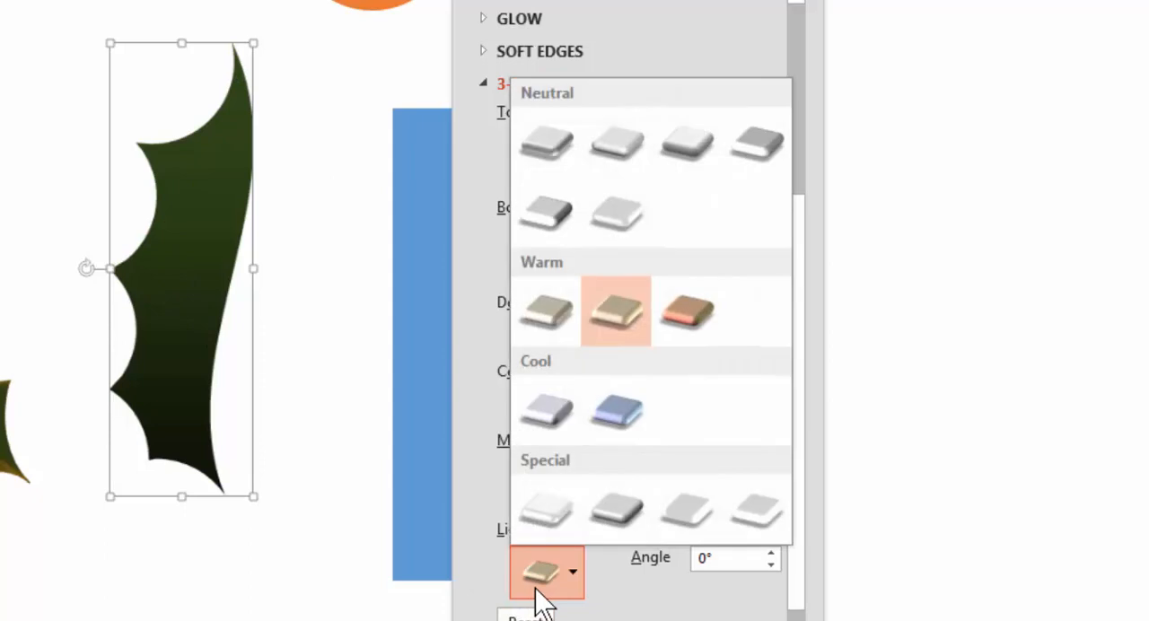
click(690, 315)
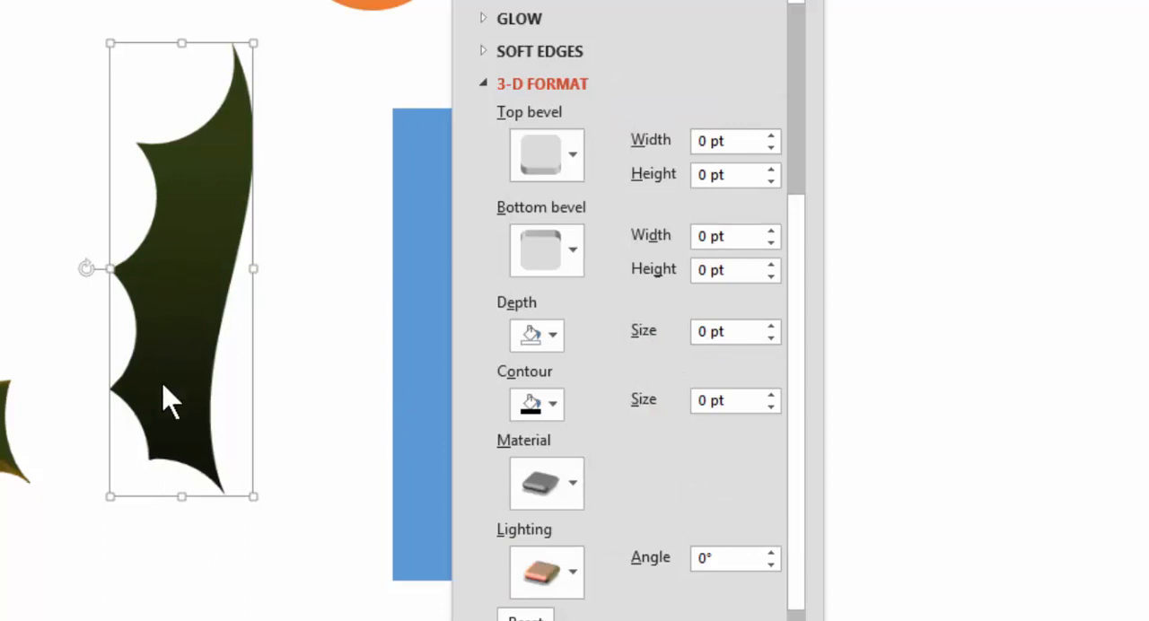
drag(179, 269, 205, 266)
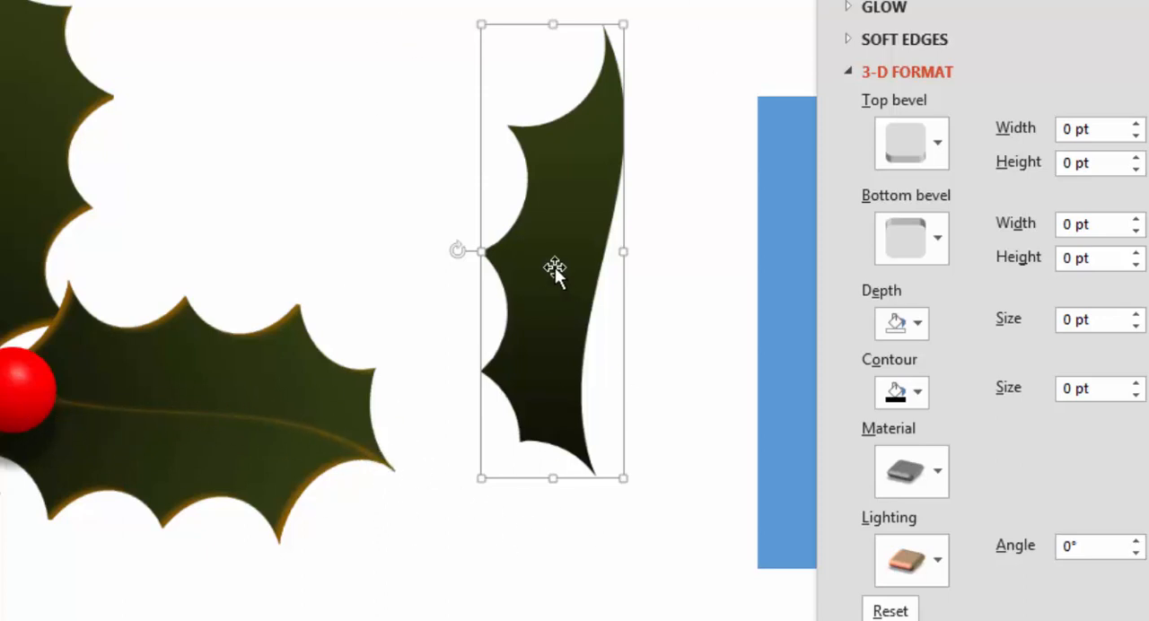
drag(554, 267, 526, 274)
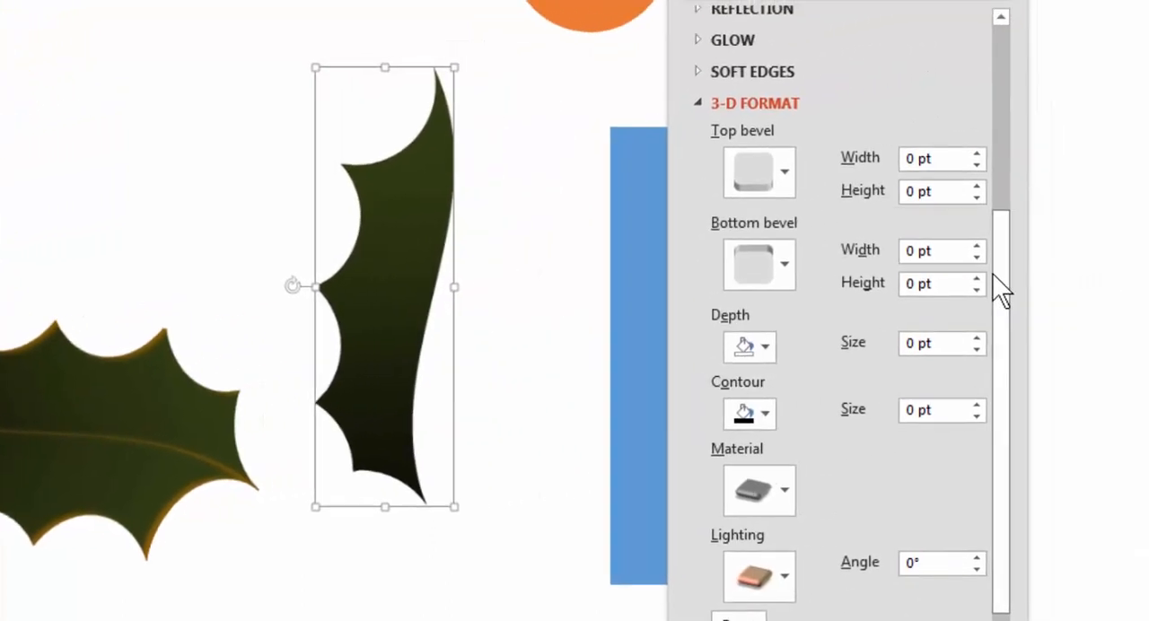
Step: Give the half leaf the centred Inner shadow preset and colour the shadow dark gold
drag(998, 288, 986, 39)
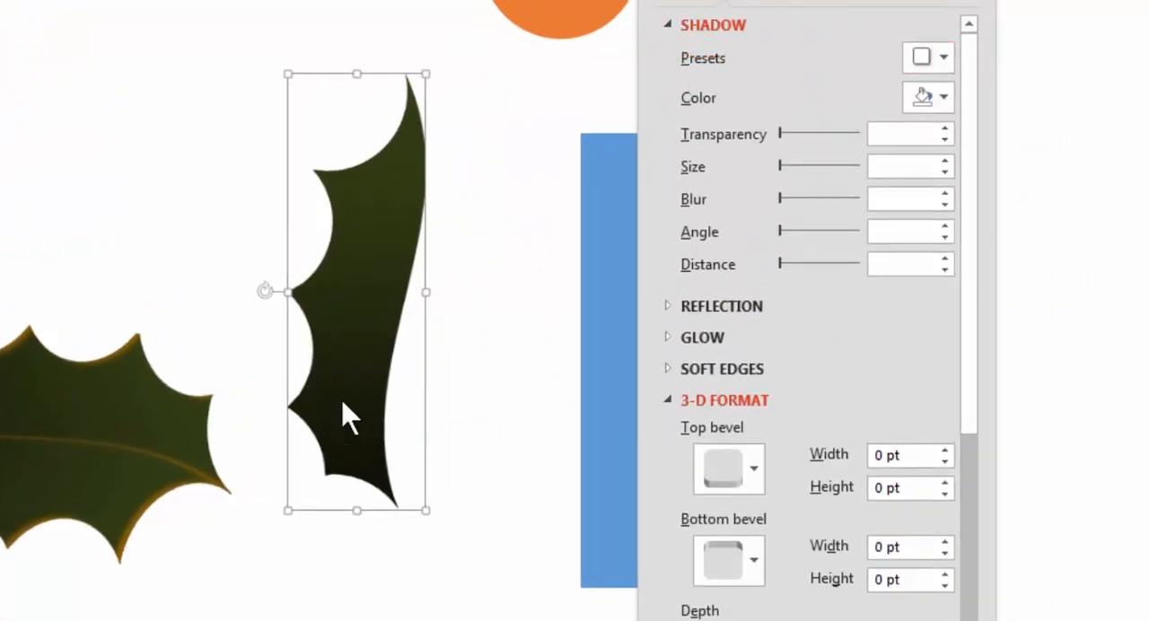
click(919, 61)
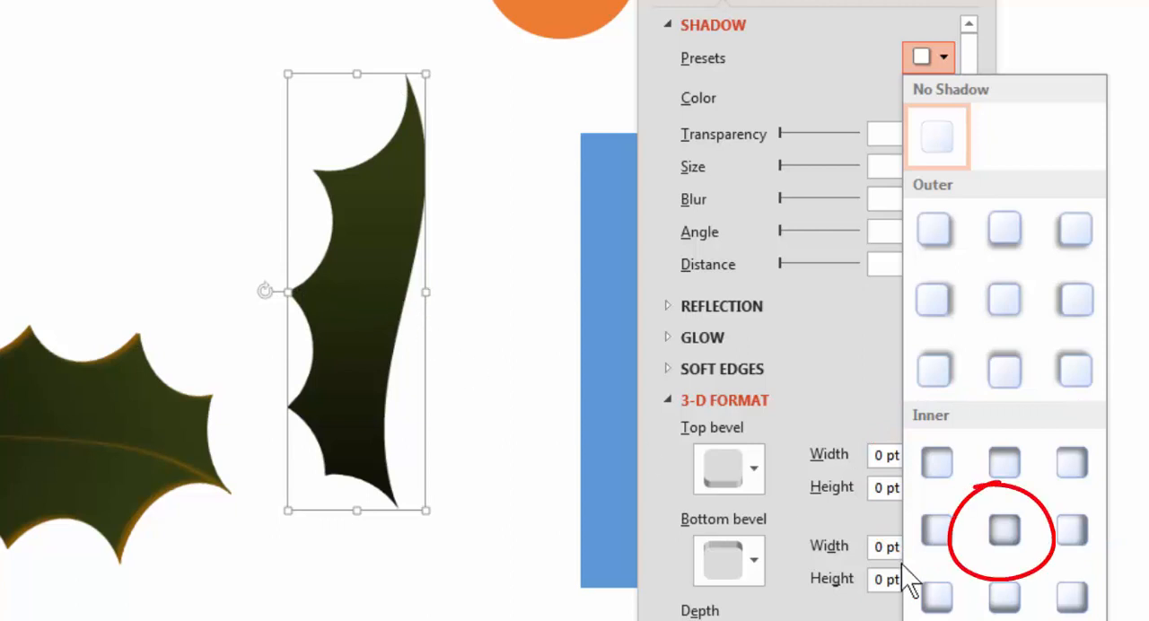
click(1005, 526)
drag(819, 2, 646, 0)
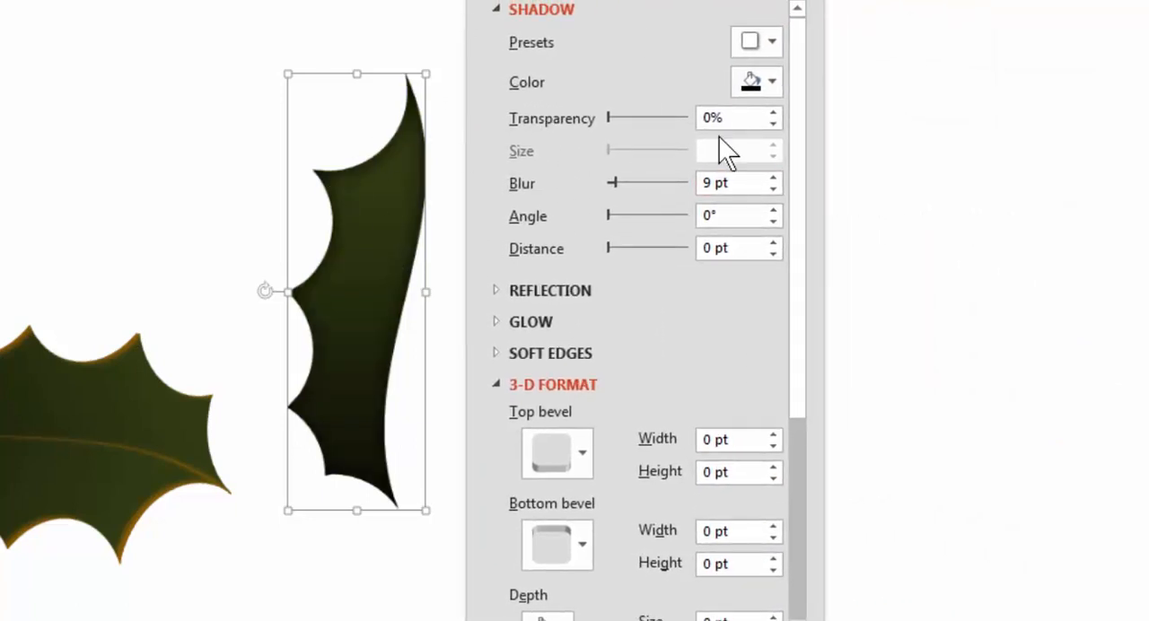
click(763, 86)
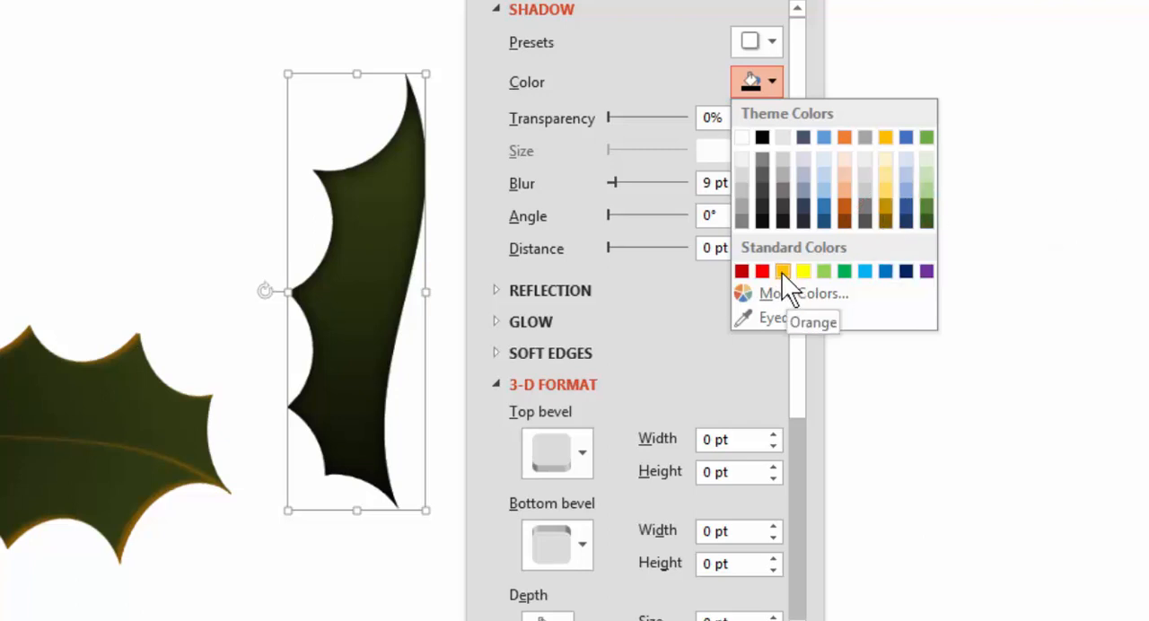
click(885, 207)
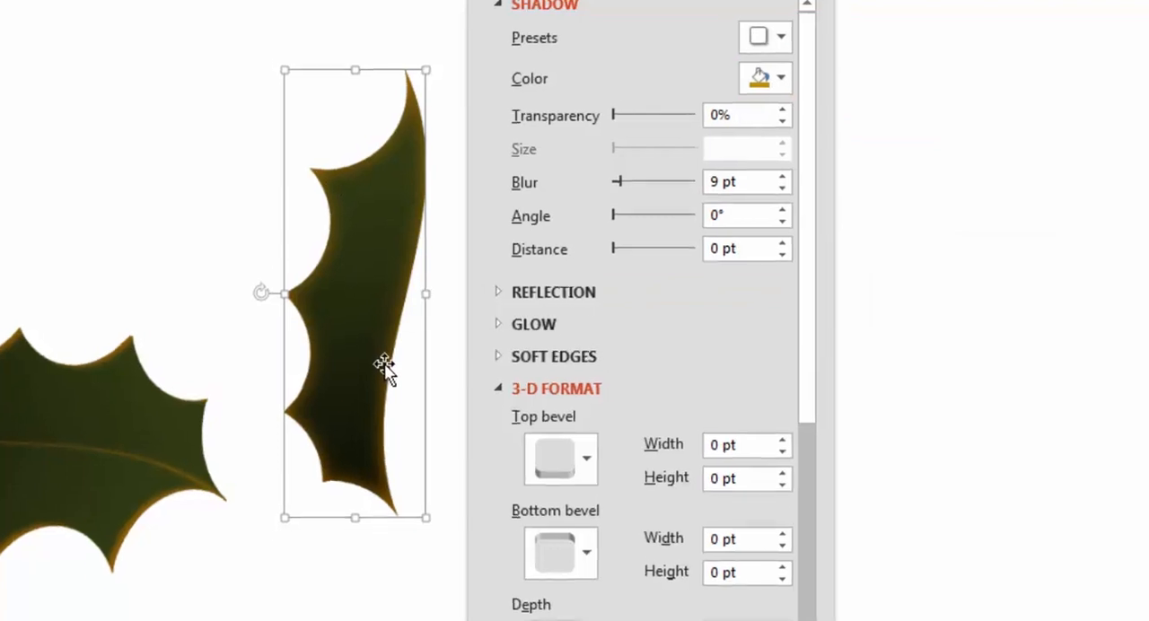
drag(371, 212, 343, 181)
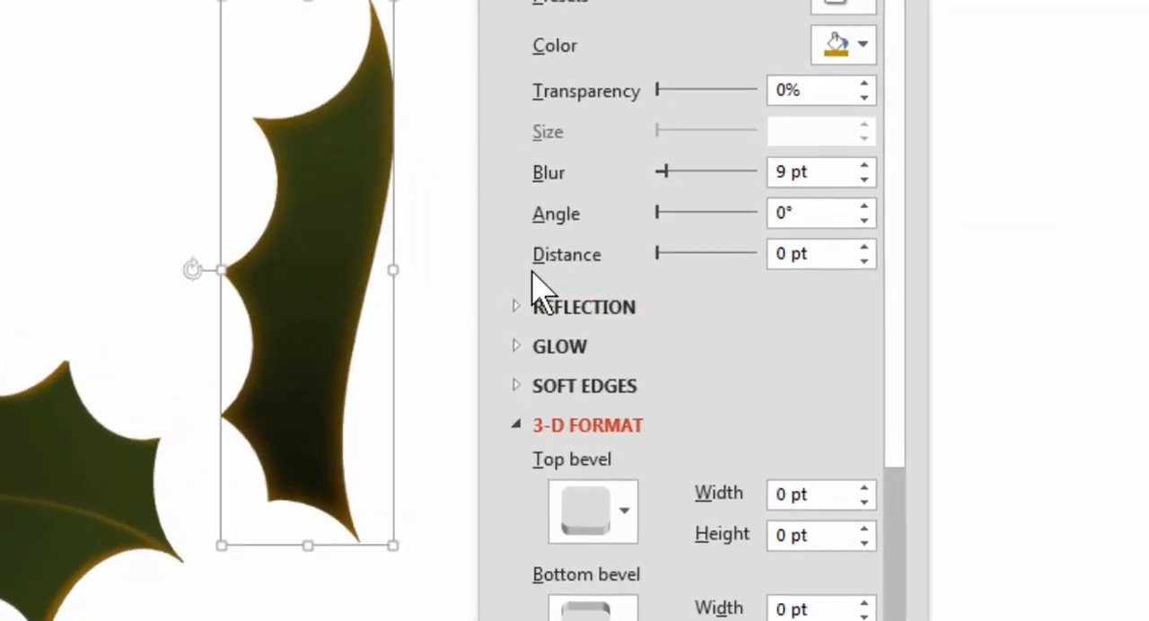
Step: Set the half leaf's inner shadow to a distance of 3 pt and a blur of 6 pt
click(863, 247)
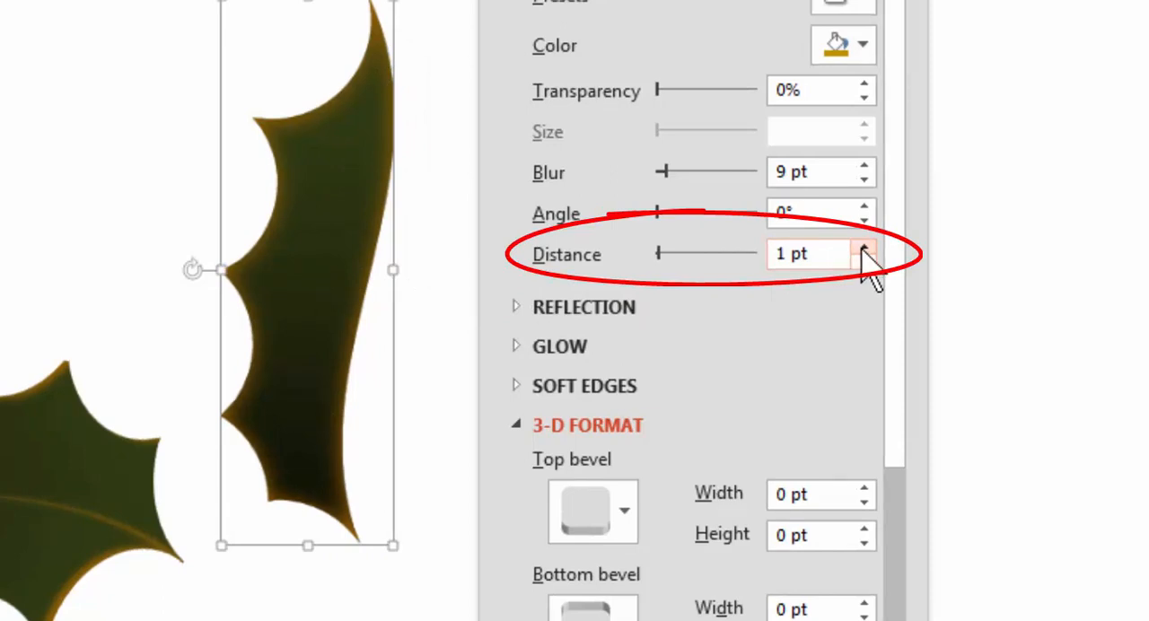
click(863, 248)
click(863, 249)
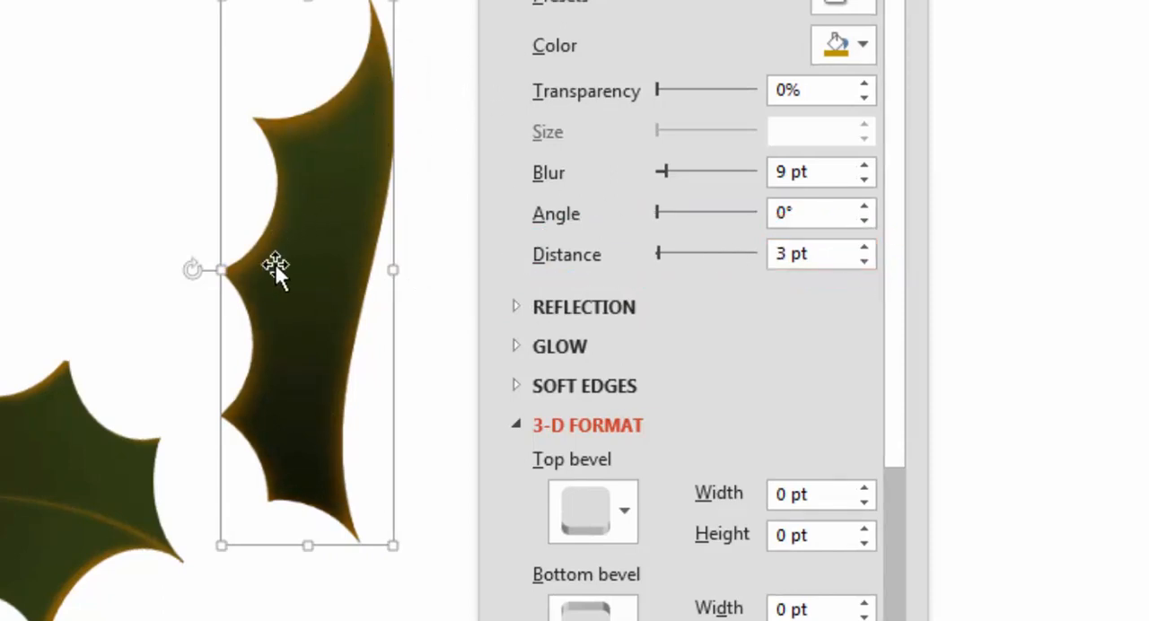
click(864, 178)
click(863, 179)
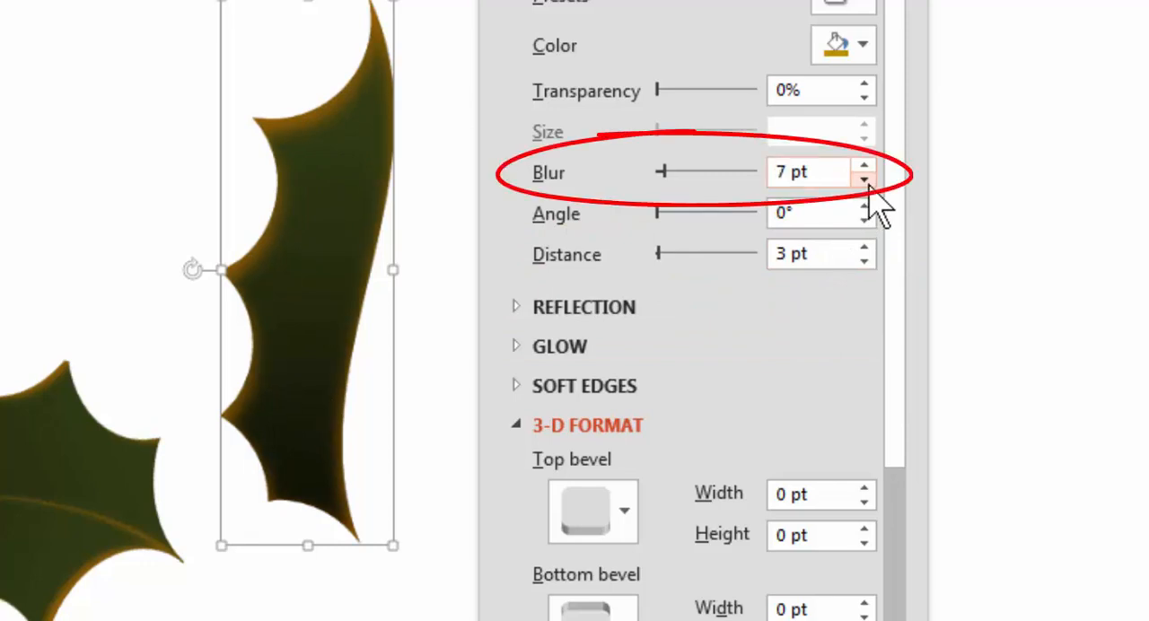
click(863, 179)
key(Escape)
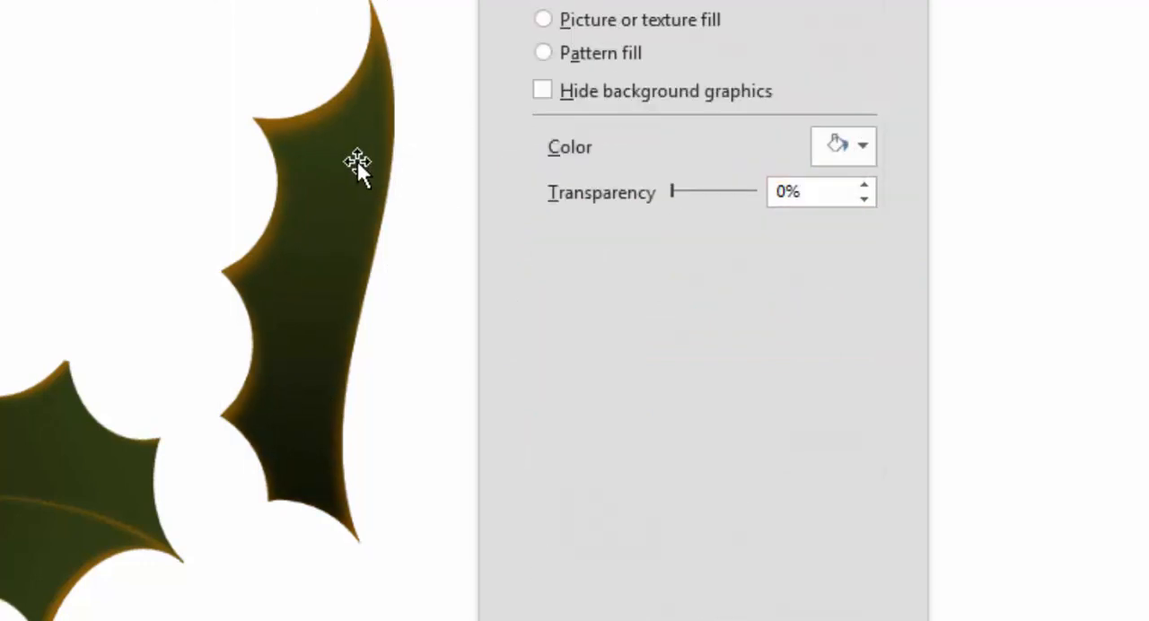
Step: Reposition the half leaf closer to the finished holly sample and move the formatting pane aside to free up space
click(355, 161)
mouse_move(347, 154)
mouse_down()
mouse_move(349, 172)
mouse_move(349, 157)
mouse_up()
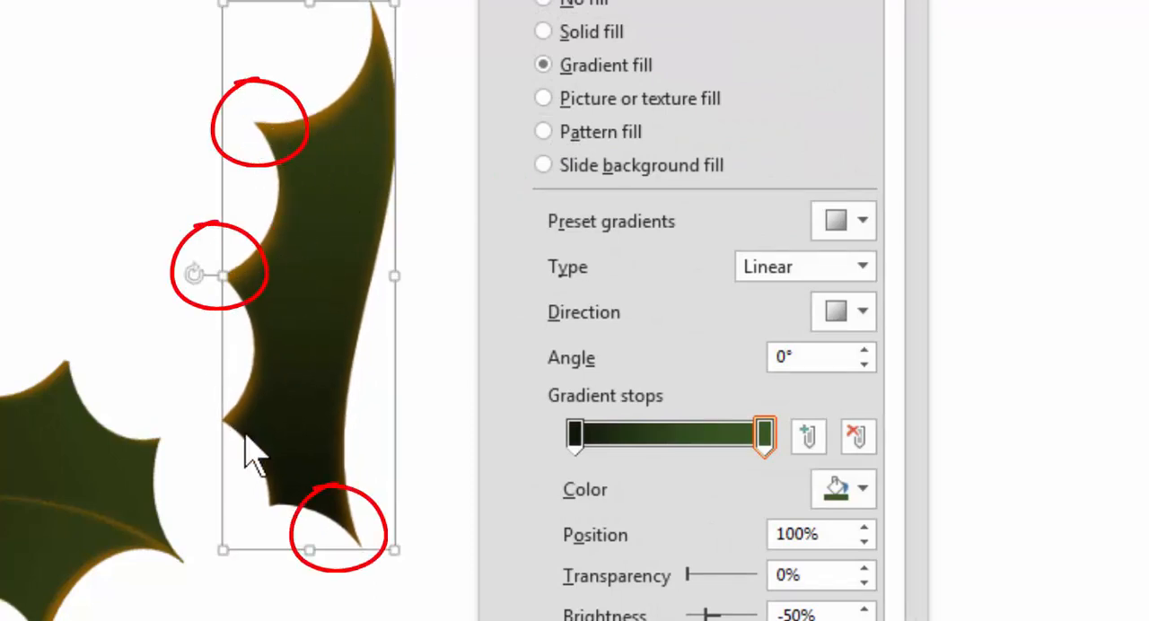
drag(336, 320, 317, 306)
drag(682, 1, 927, 2)
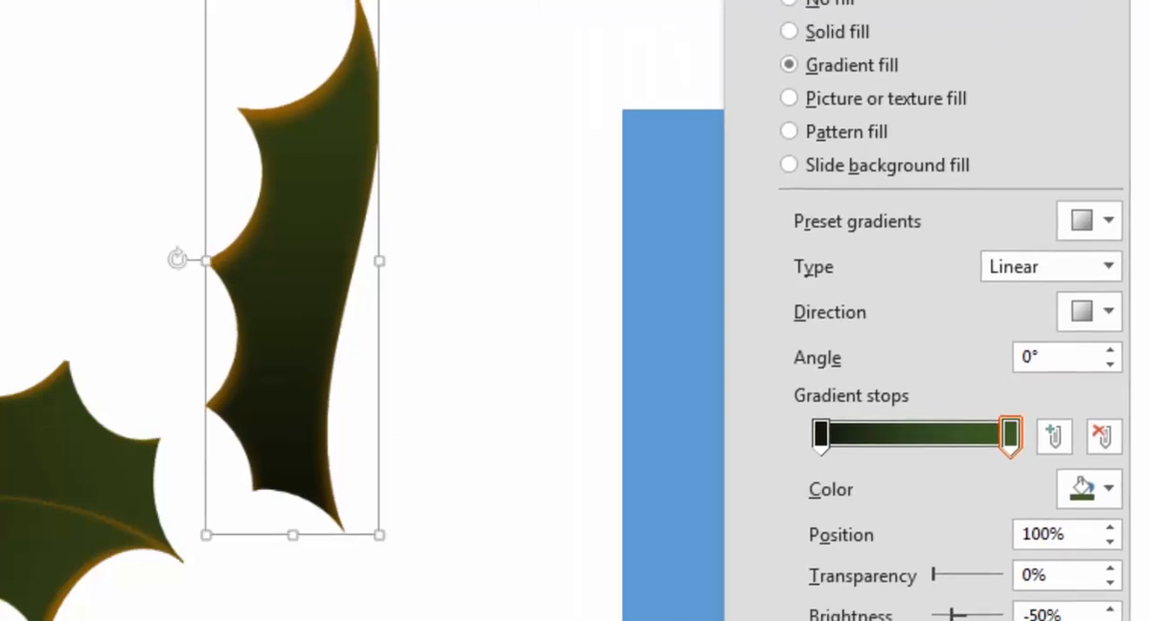
drag(340, 183, 290, 194)
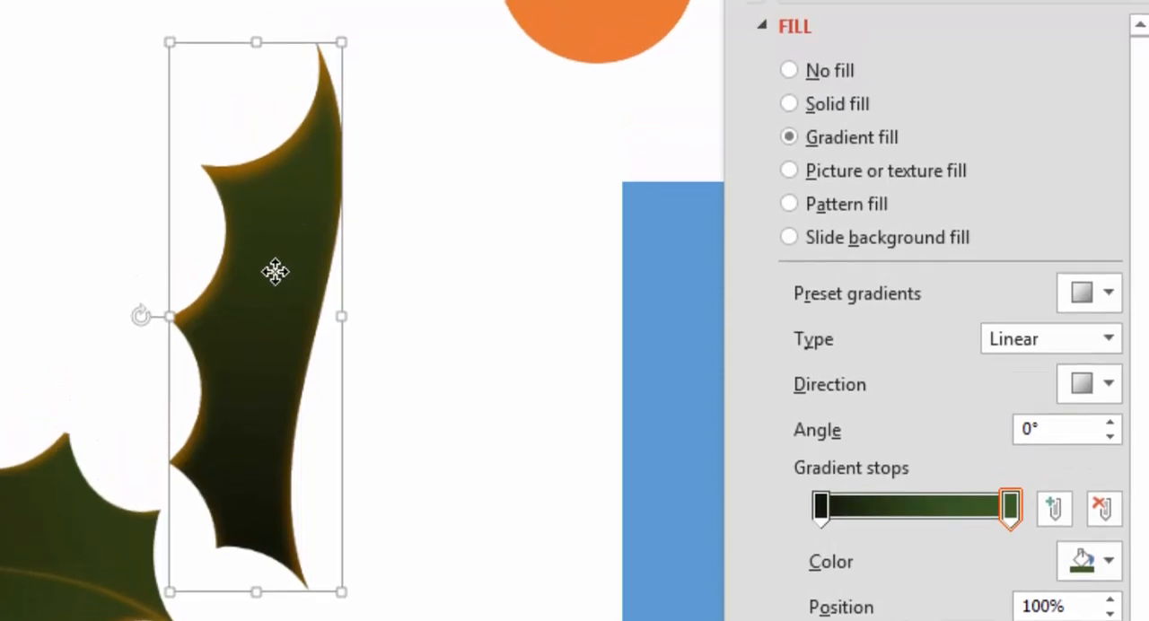
Step: Duplicate the half leaf beside the original and flip the copy both vertically and horizontally
drag(276, 271, 424, 278)
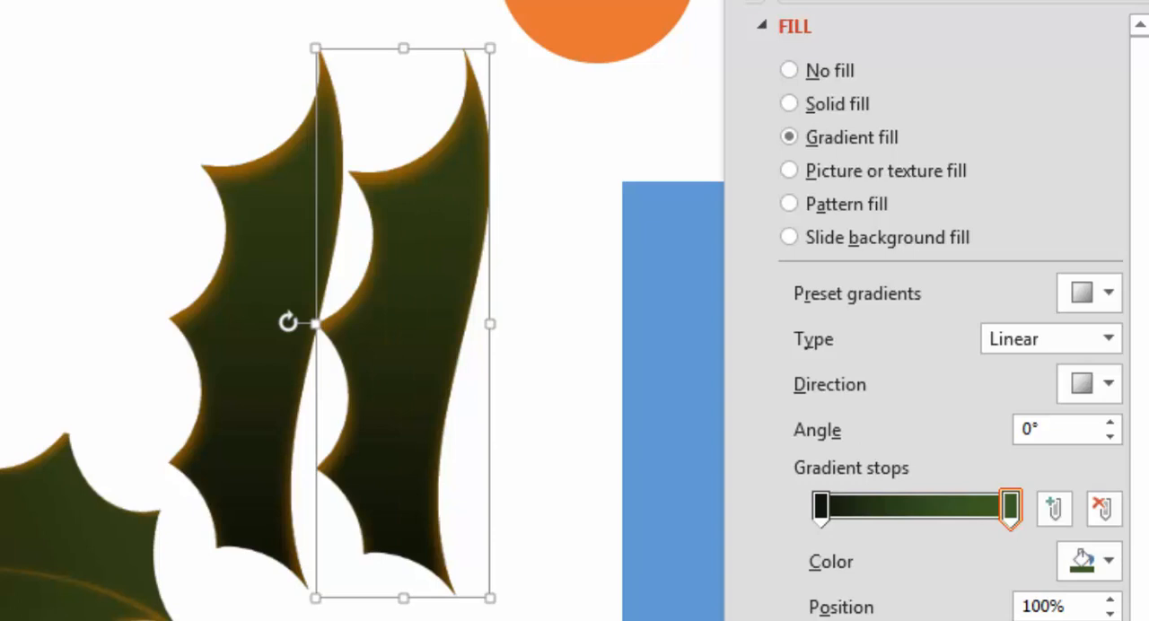
click(874, 128)
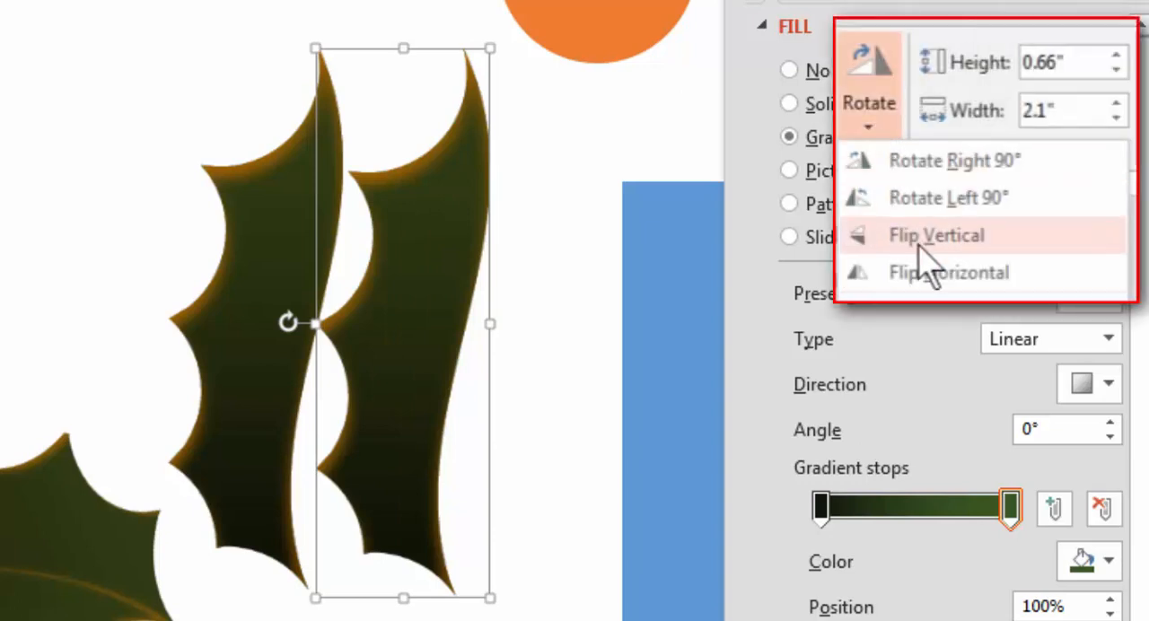
click(919, 244)
click(857, 125)
click(926, 271)
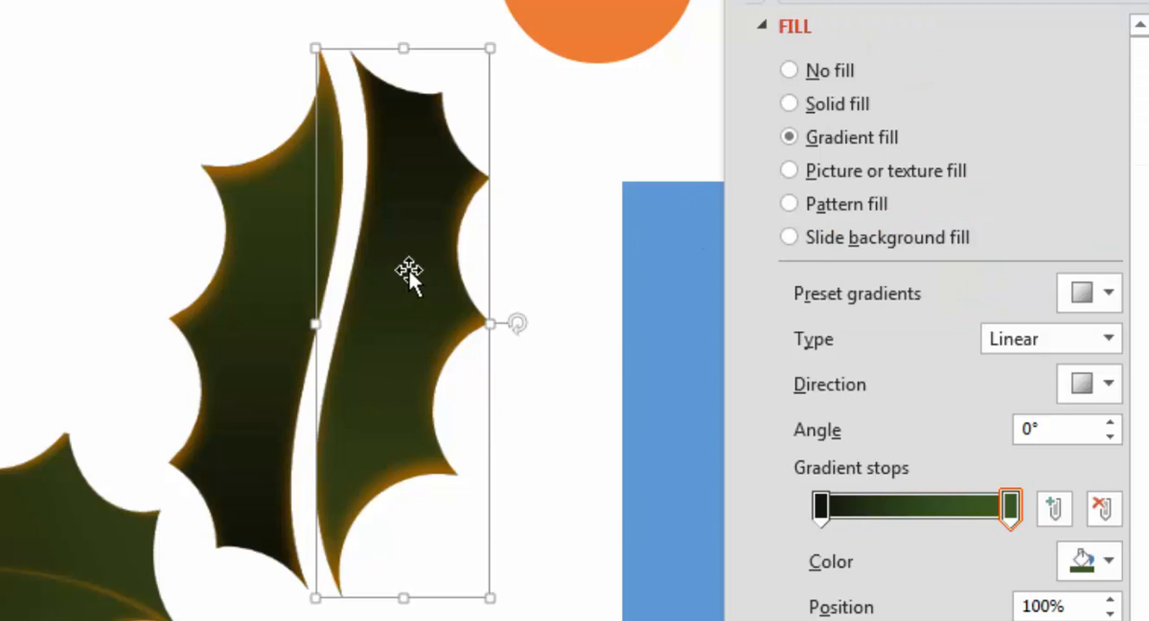
Step: Fit the flipped copy against the original half so their curved edges meet along the centre vein
drag(409, 269, 375, 261)
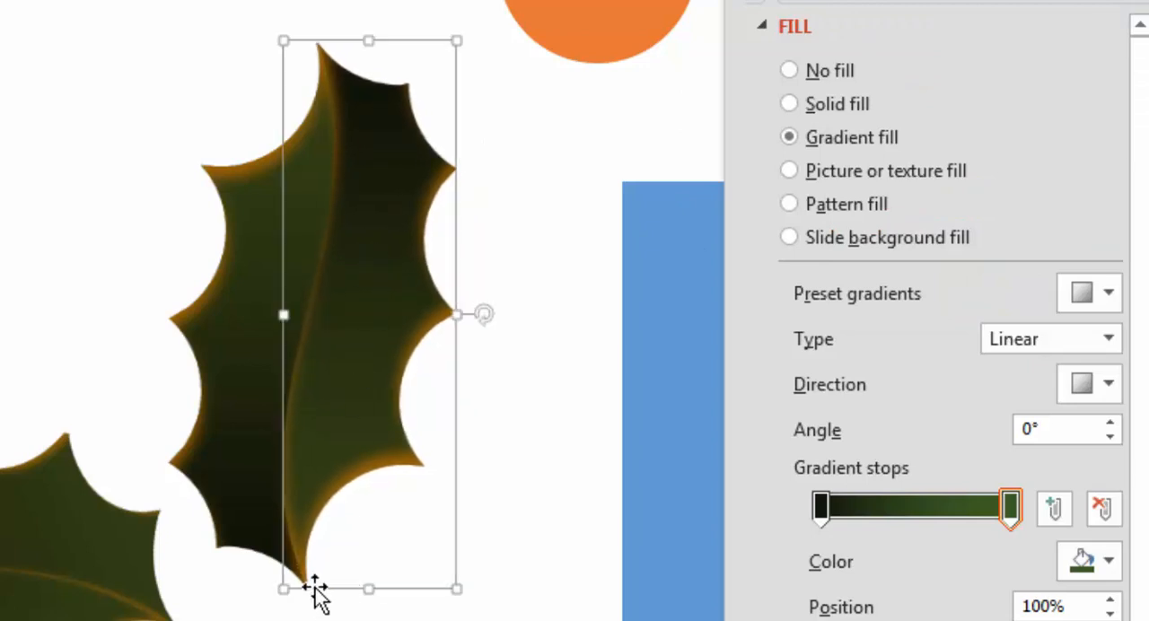
key(Escape)
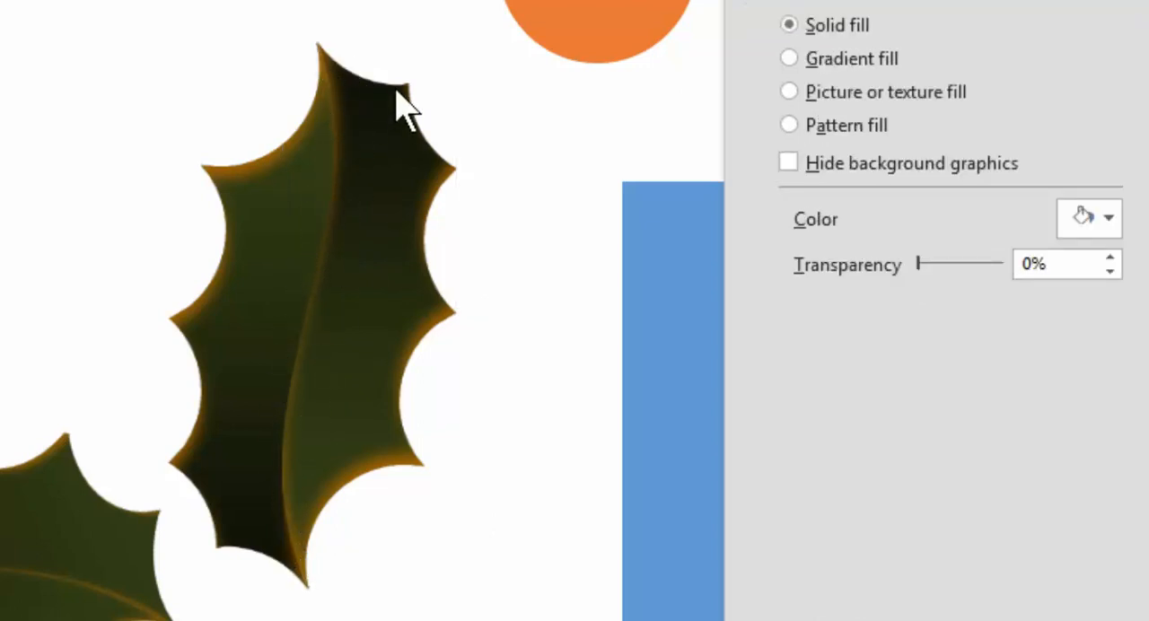
click(338, 326)
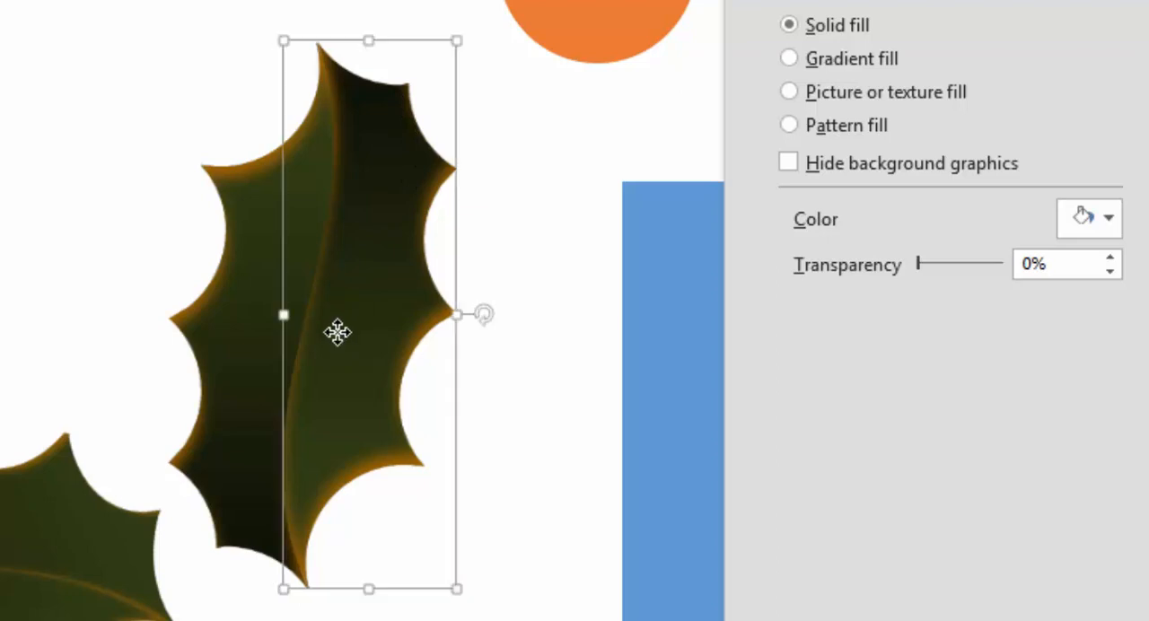
key(Escape)
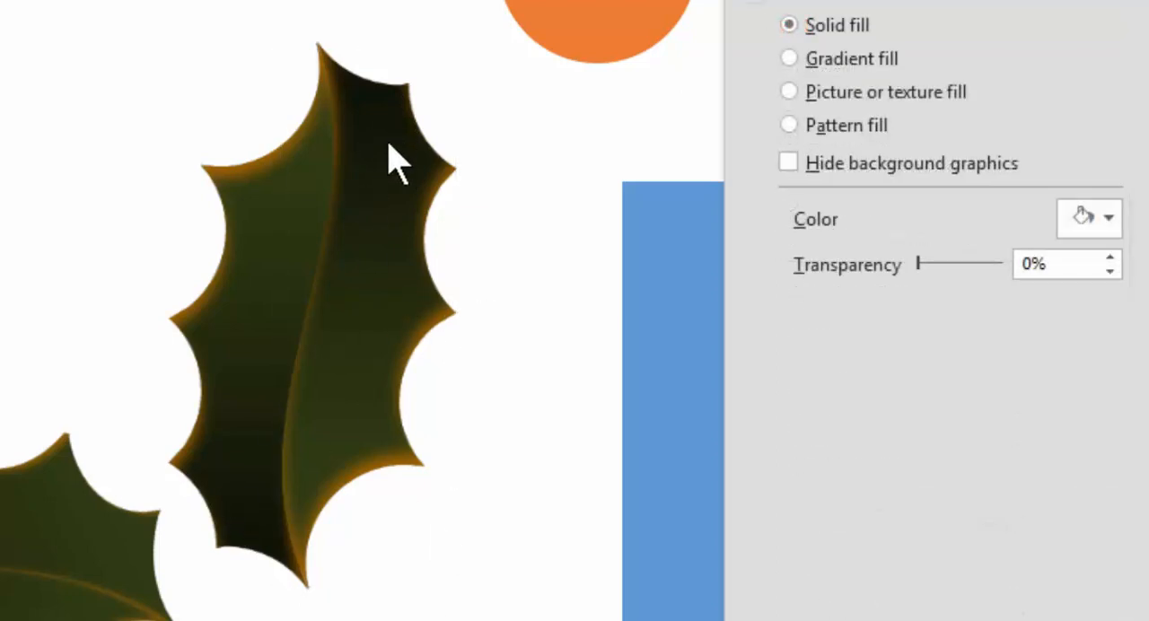
Step: Reverse the flipped half's gradient stops, placing the green one at 0% and the near-black one at 100%
click(342, 381)
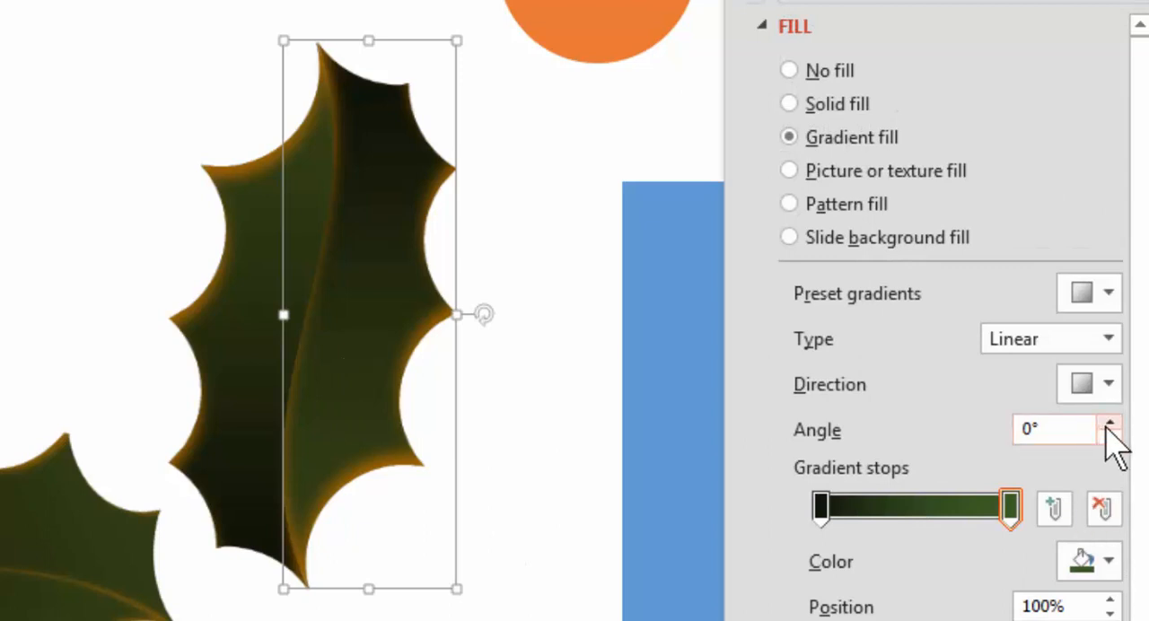
mouse_move(1011, 510)
mouse_down()
mouse_move(889, 449)
mouse_move(867, 508)
mouse_move(1012, 508)
mouse_up()
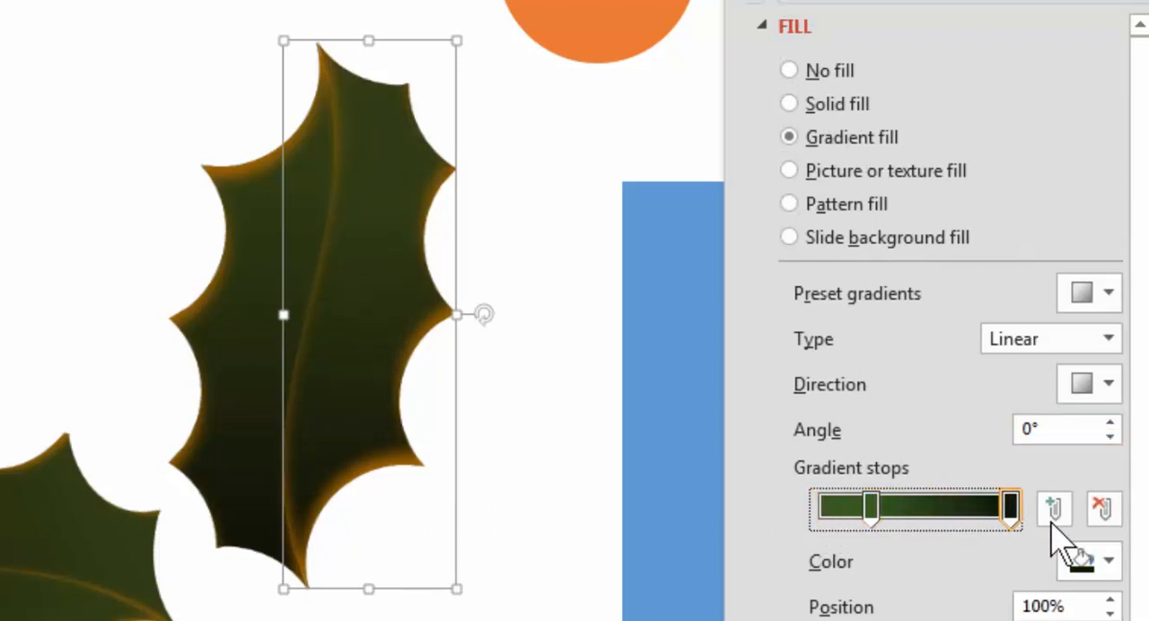
drag(875, 500, 643, 526)
click(530, 458)
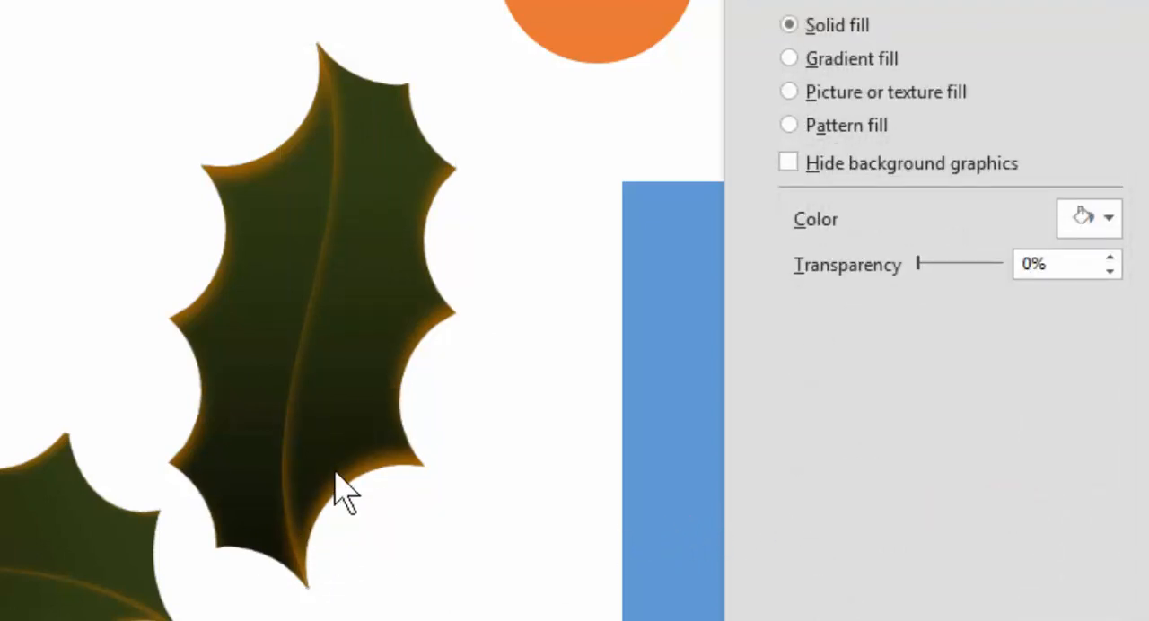
Step: Set the inner shadow distance to 2 pt on both the right and left halves of the leaf
click(336, 353)
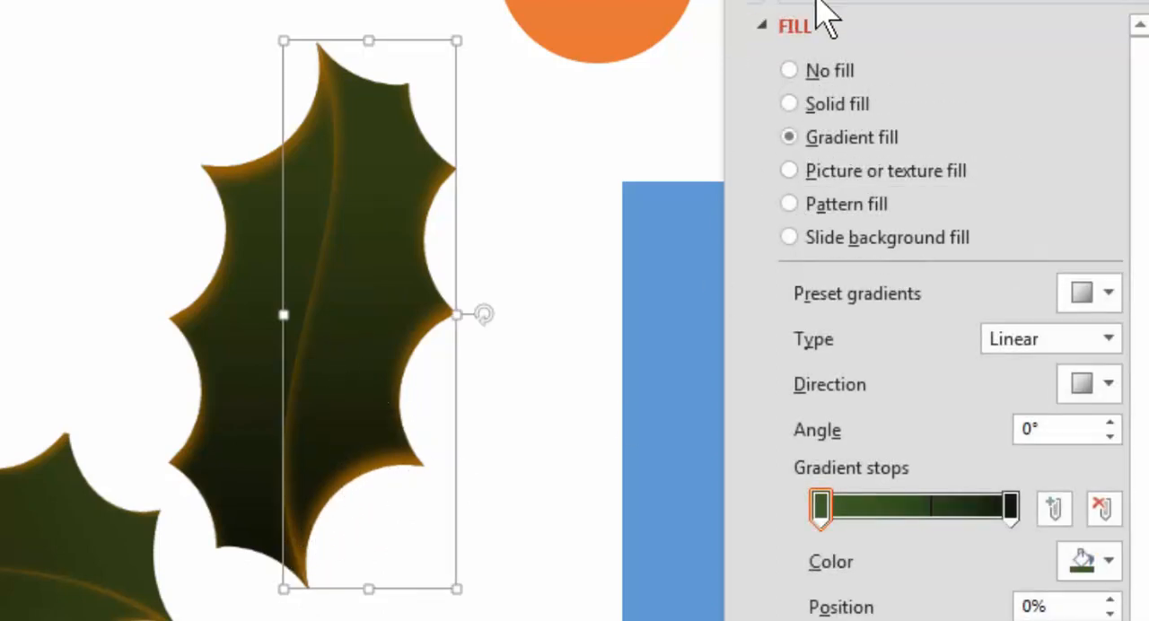
click(857, 4)
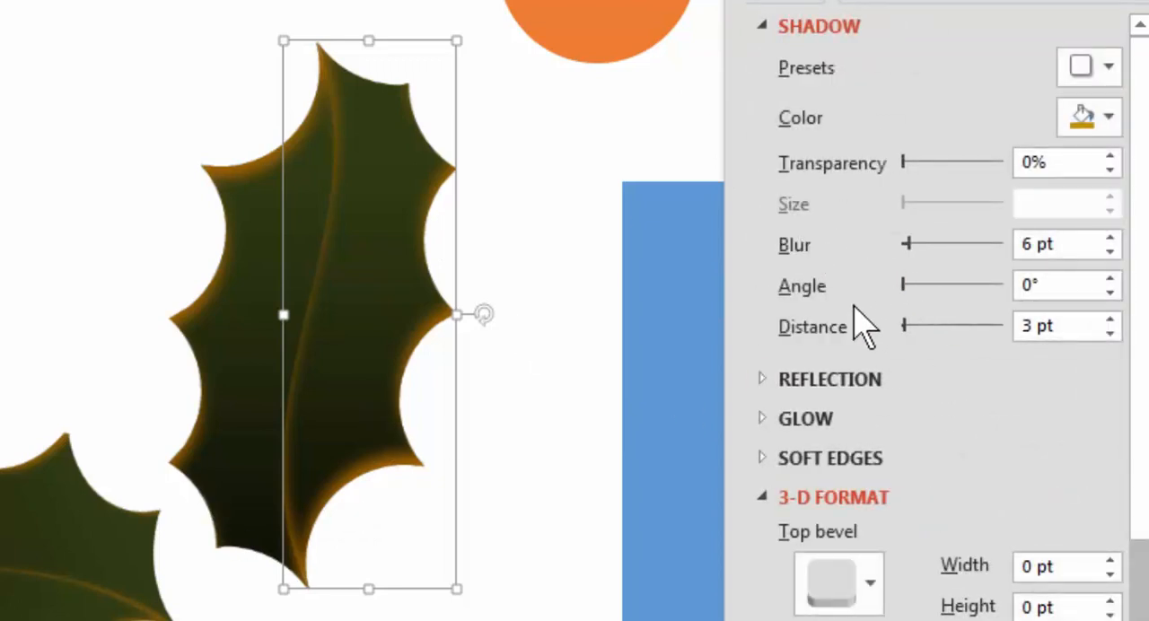
click(1110, 333)
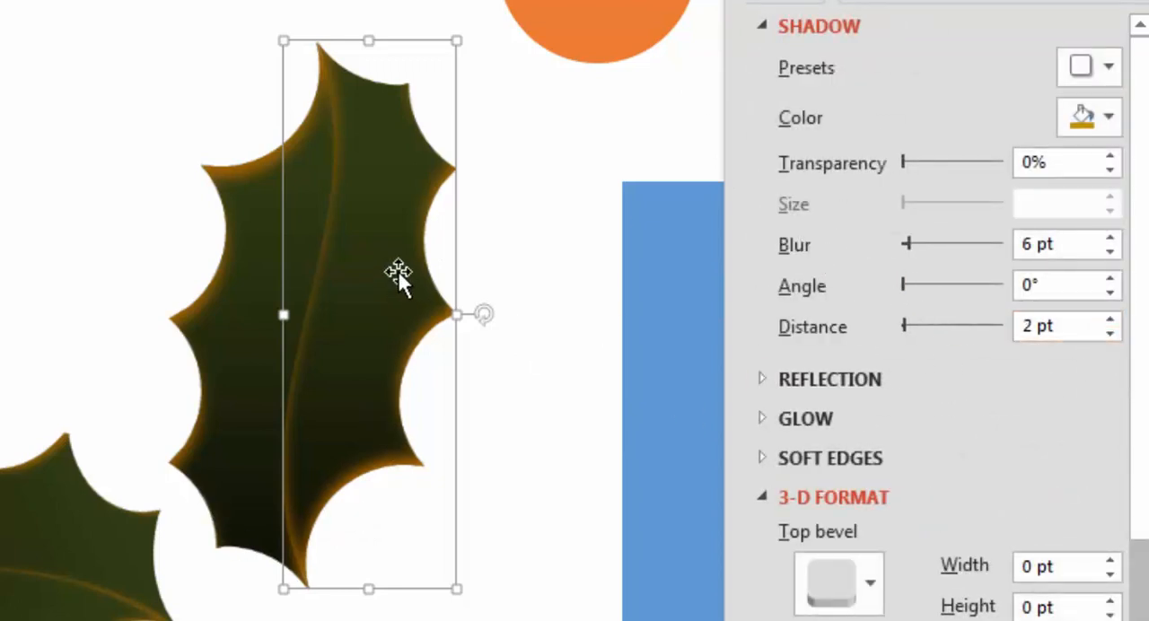
click(264, 203)
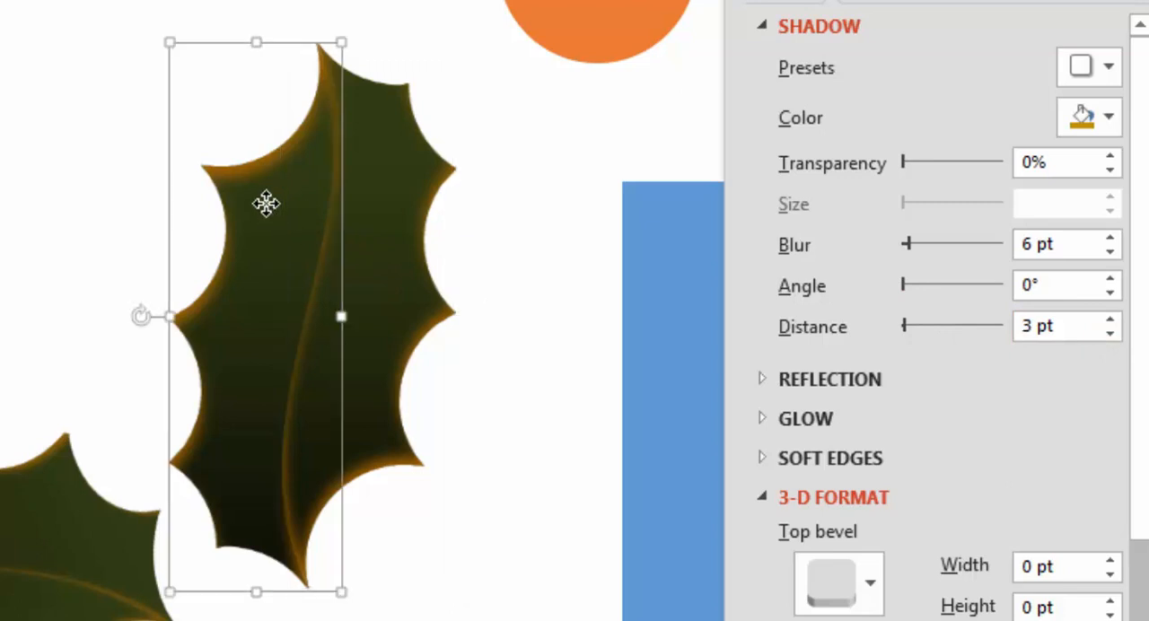
click(1109, 333)
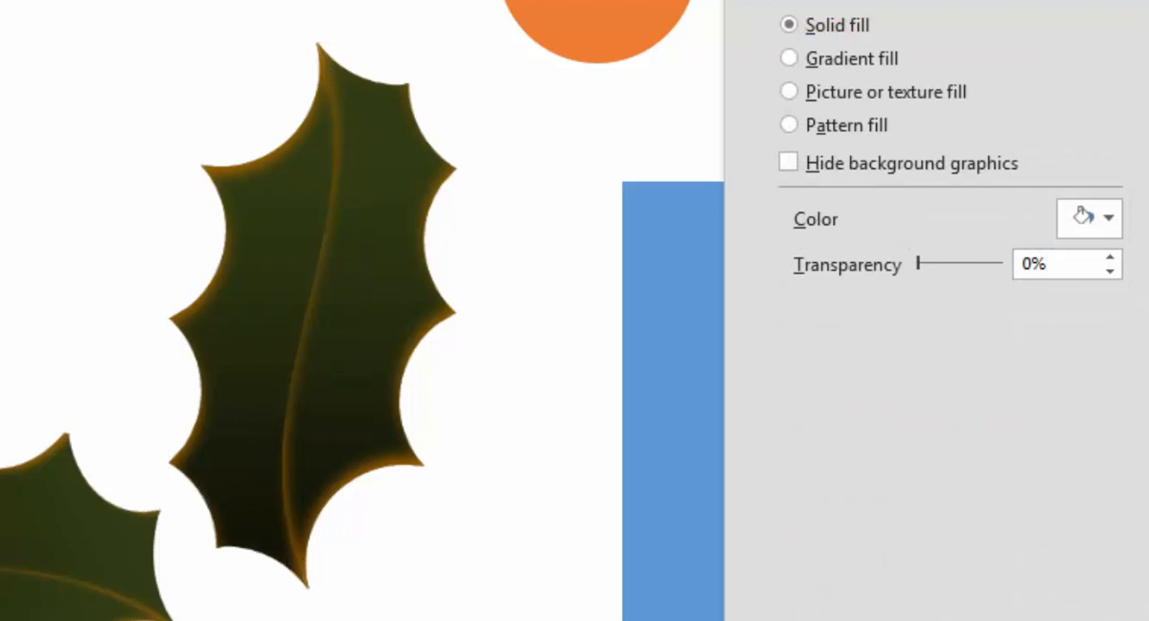
Step: Group the two leaf halves into one leaf and delete the blue rectangle beside it
drag(564, 619, 72, 2)
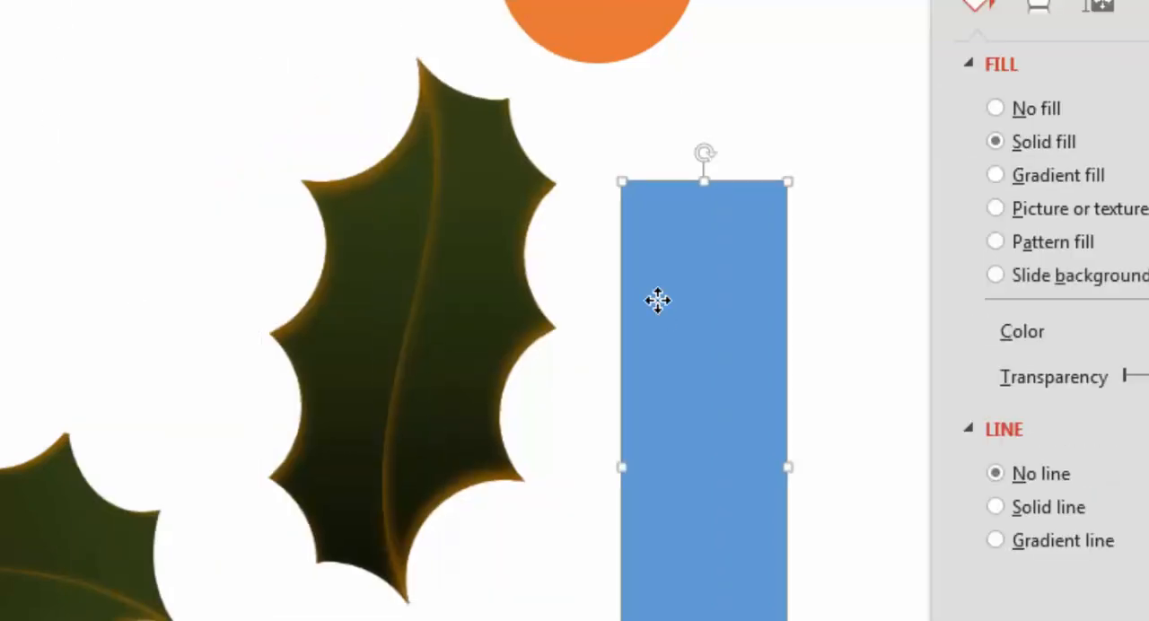
key(Delete)
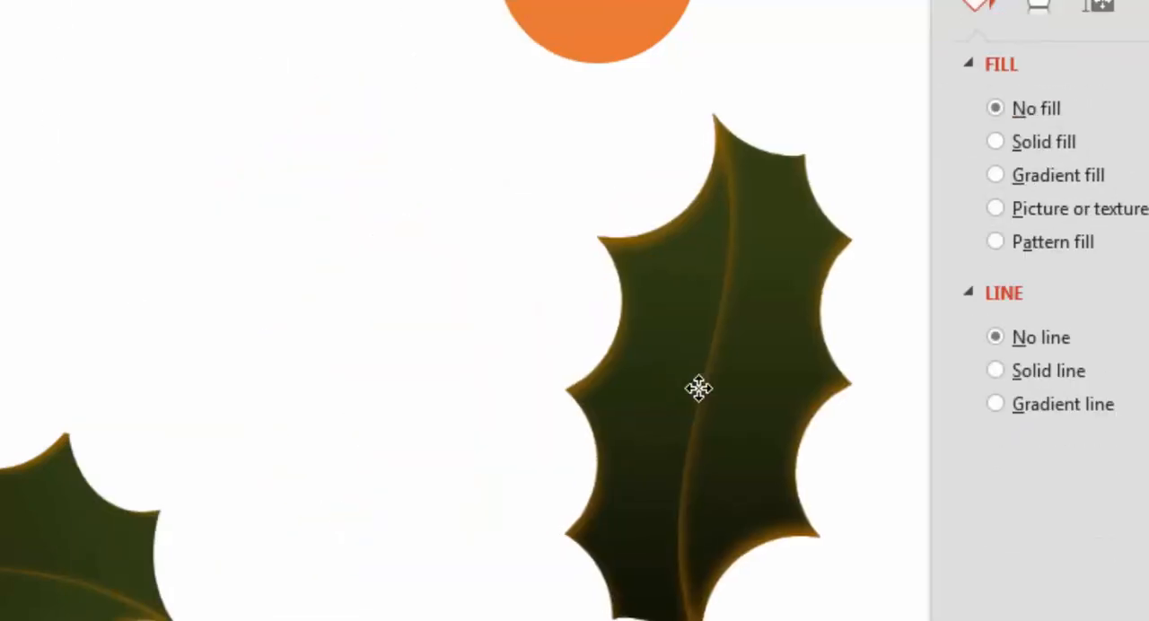
Step: Duplicate the whole leaf, rotate the copy to point down-left and place its dark end at the first leaf's base
click(756, 384)
drag(756, 385, 474, 605)
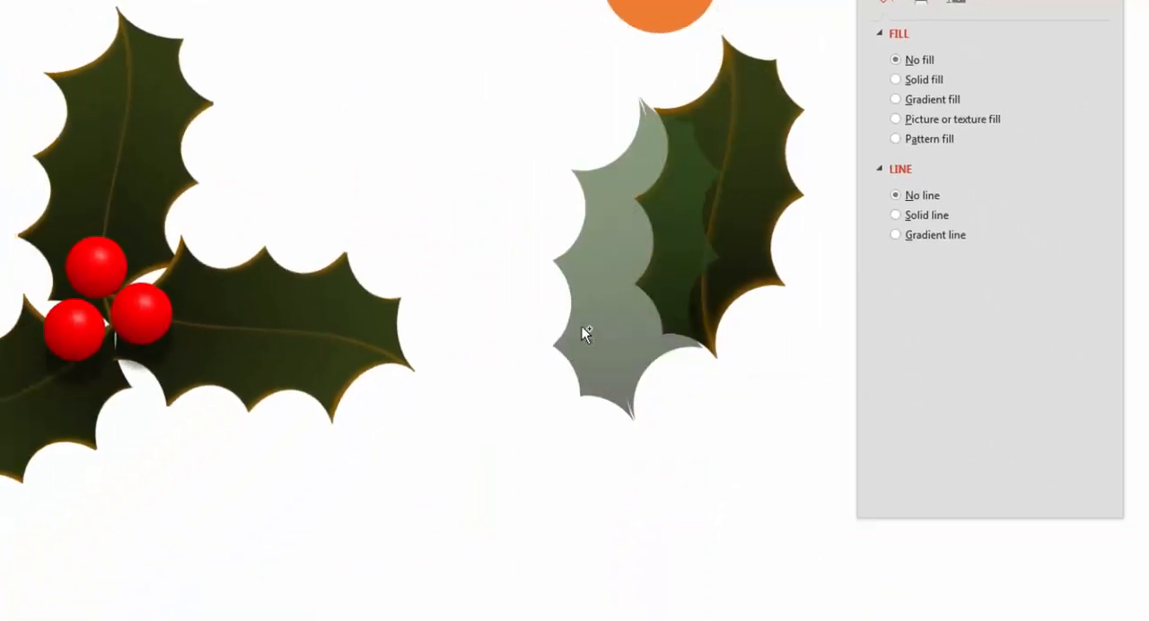
drag(582, 331, 489, 406)
drag(545, 144, 584, 452)
click(763, 459)
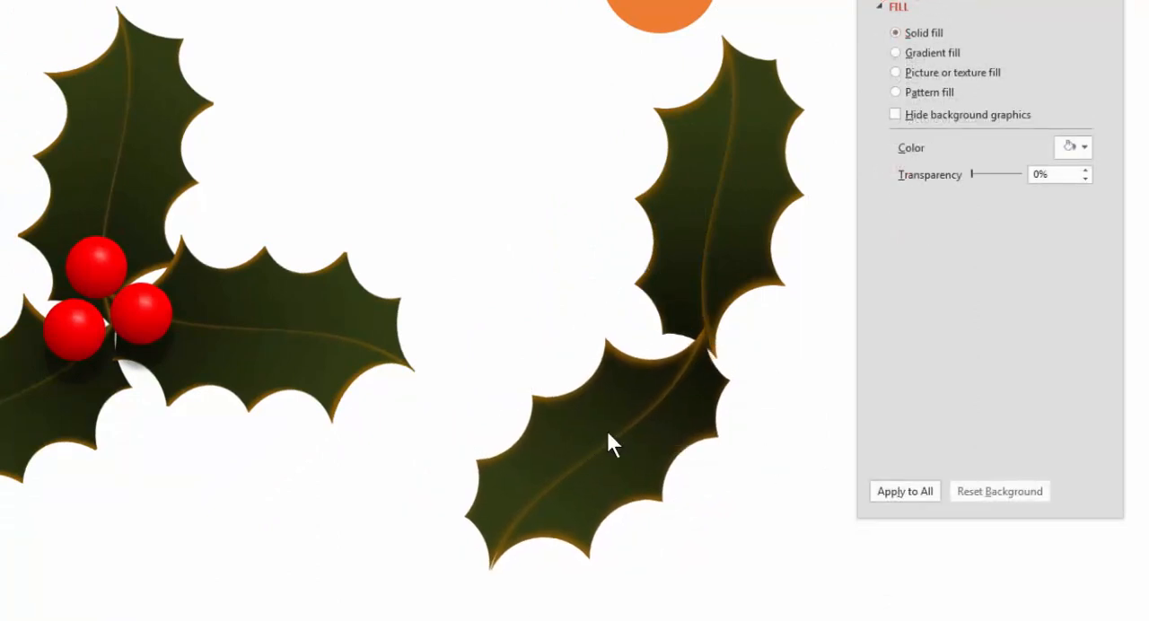
Step: Duplicate the lower-left leaf, move the formatting pane clear, and rotate the copy to point down-right from the shared centre
click(577, 415)
drag(731, 413, 887, 413)
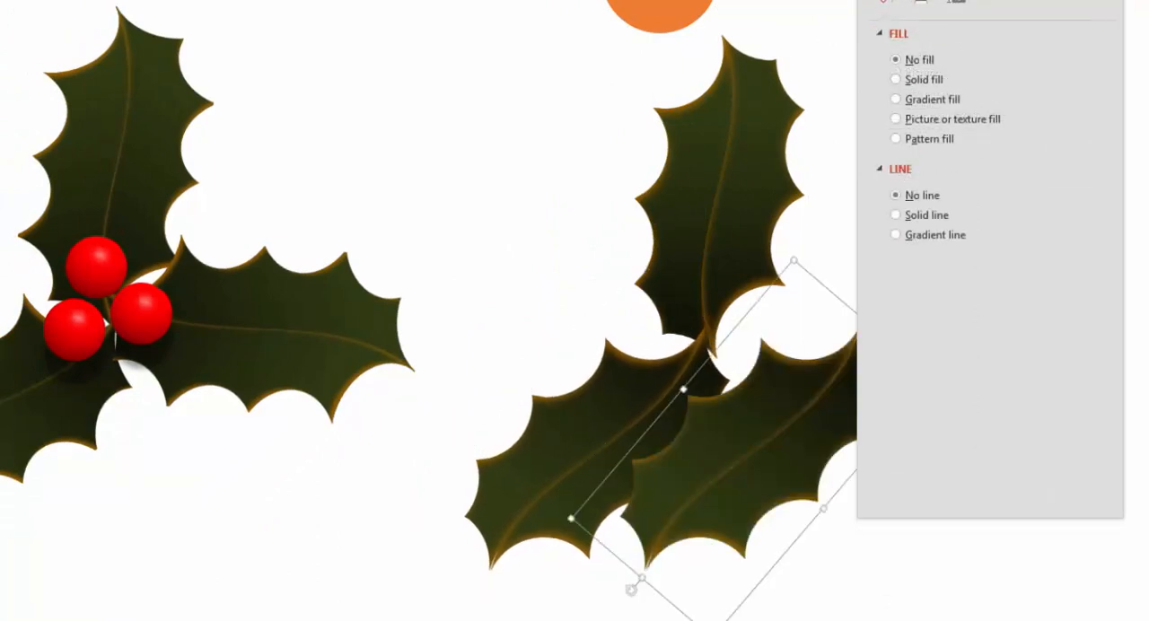
drag(943, 0, 1133, 0)
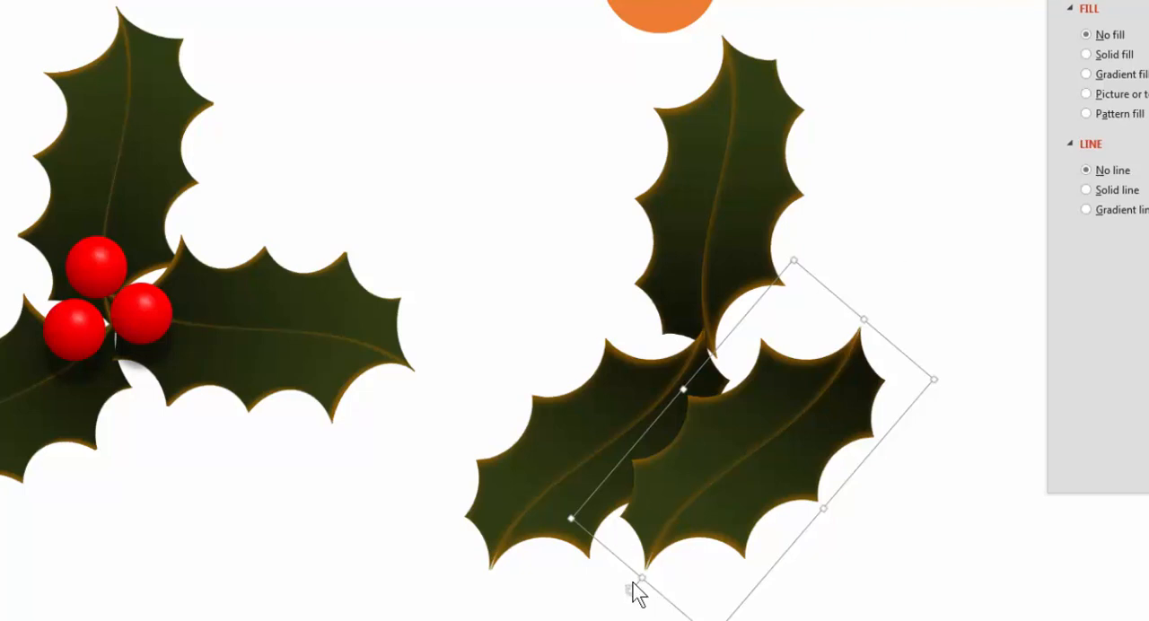
drag(627, 589, 925, 508)
drag(802, 500, 885, 446)
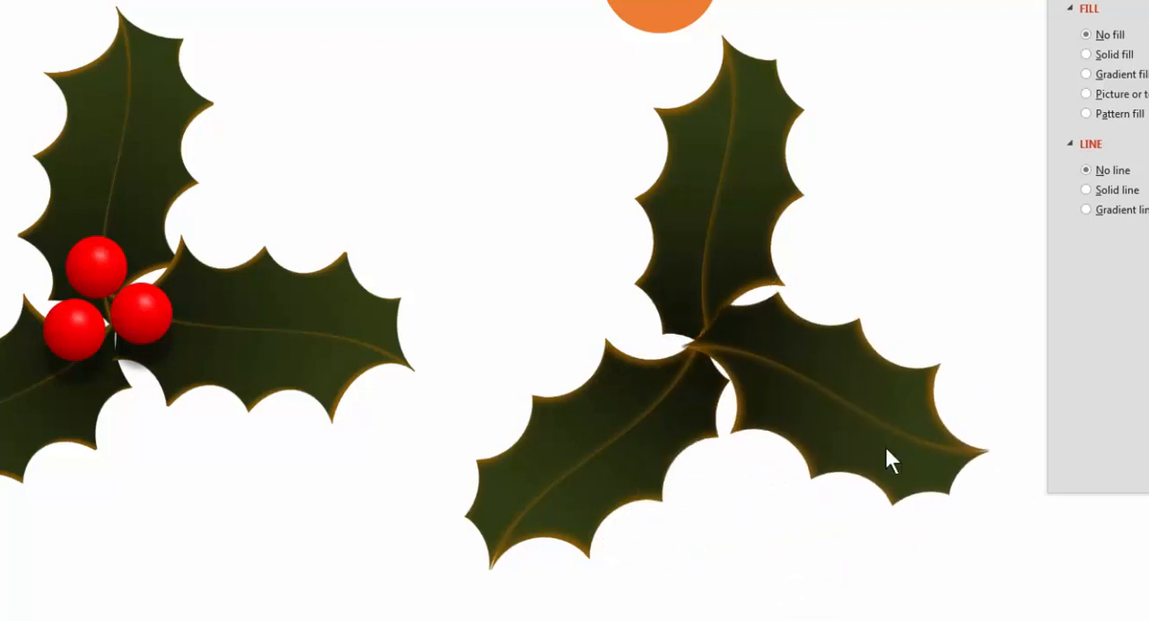
Step: Fine-tune the positions of the two lower leaves so all three vein ends meet at the centre
drag(547, 475, 630, 415)
mouse_move(609, 371)
mouse_down()
mouse_move(561, 398)
mouse_move(610, 380)
mouse_move(605, 369)
mouse_up()
click(844, 351)
drag(849, 353, 871, 356)
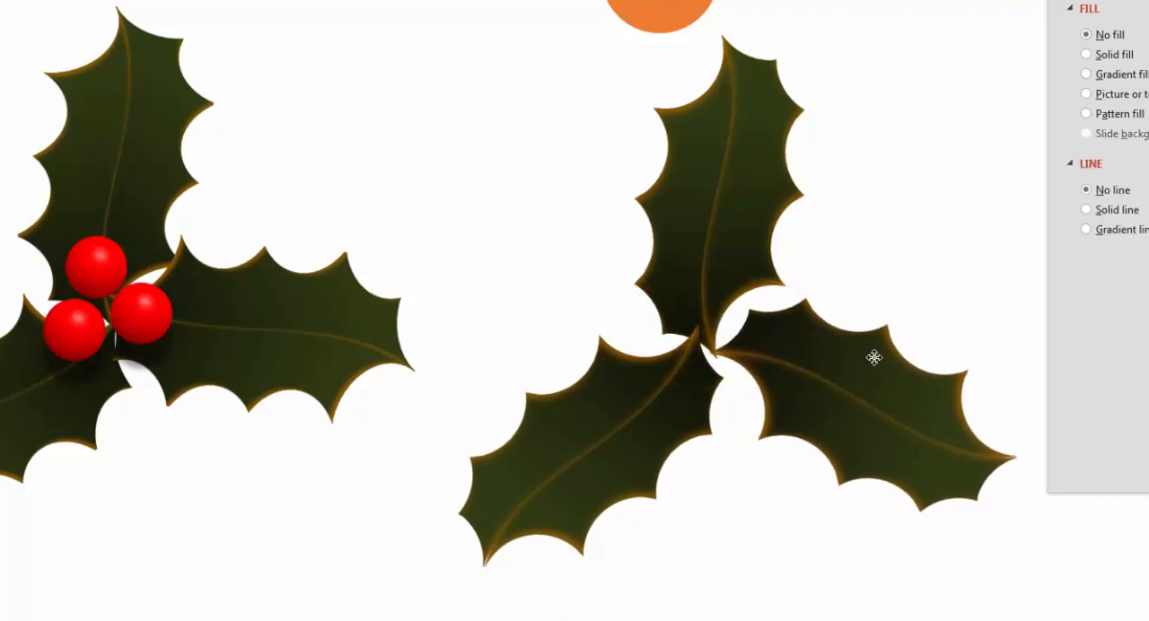
click(599, 369)
mouse_move(605, 358)
mouse_down()
mouse_move(623, 395)
mouse_move(621, 368)
mouse_up()
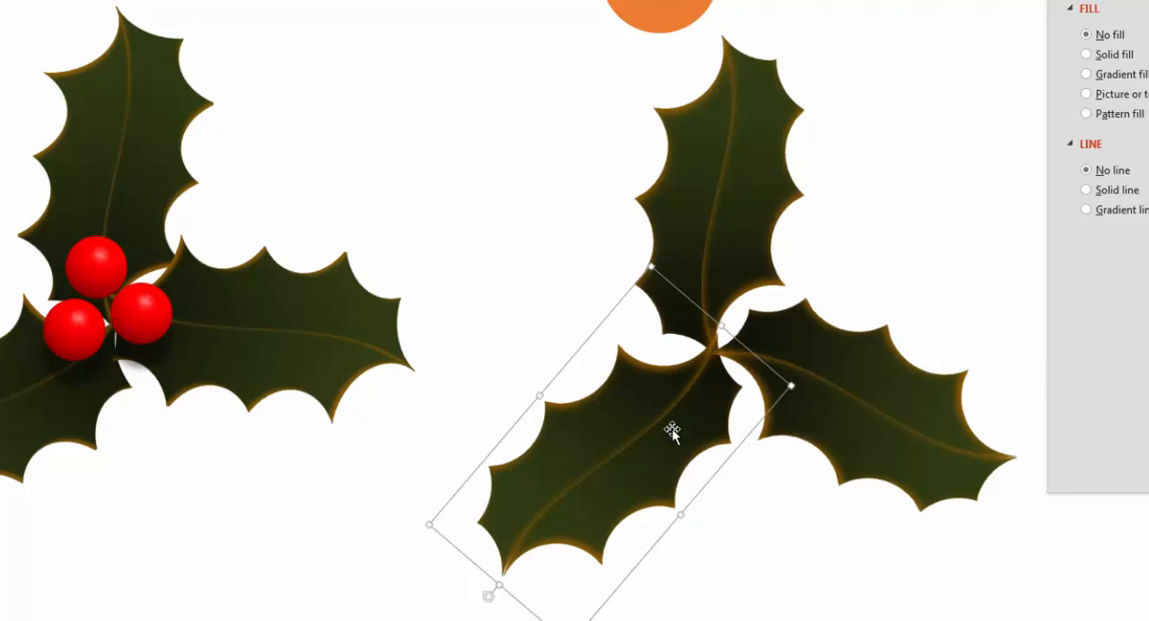
click(765, 542)
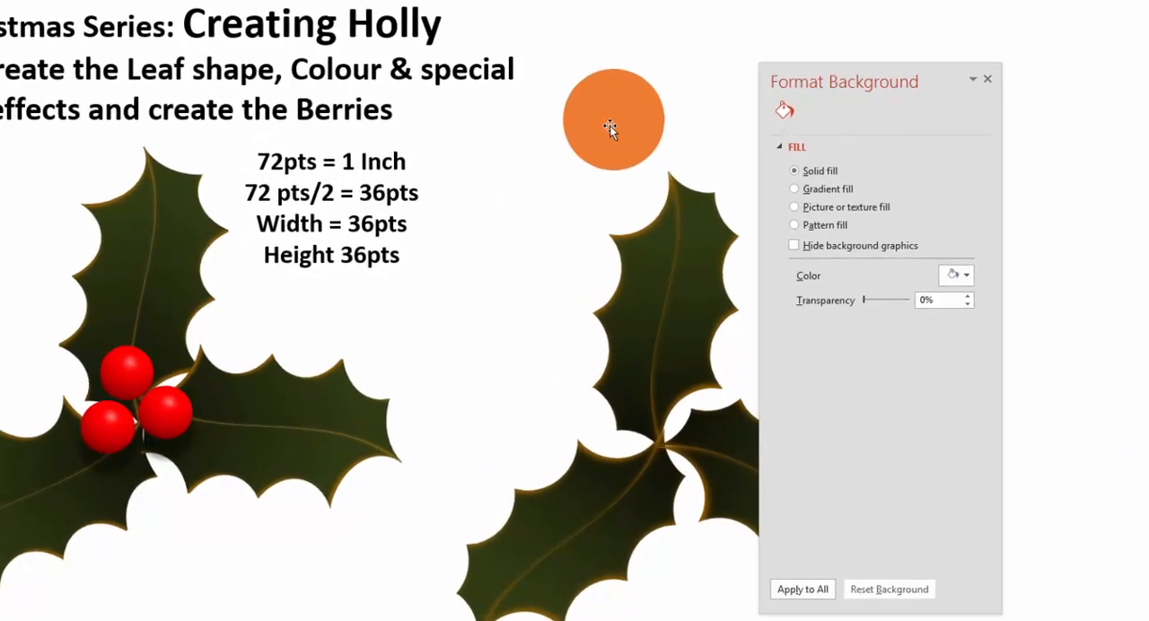
Step: Duplicate the orange circle and shrink the copy to berry size in the empty space between the two holly arrangements
drag(611, 119, 498, 313)
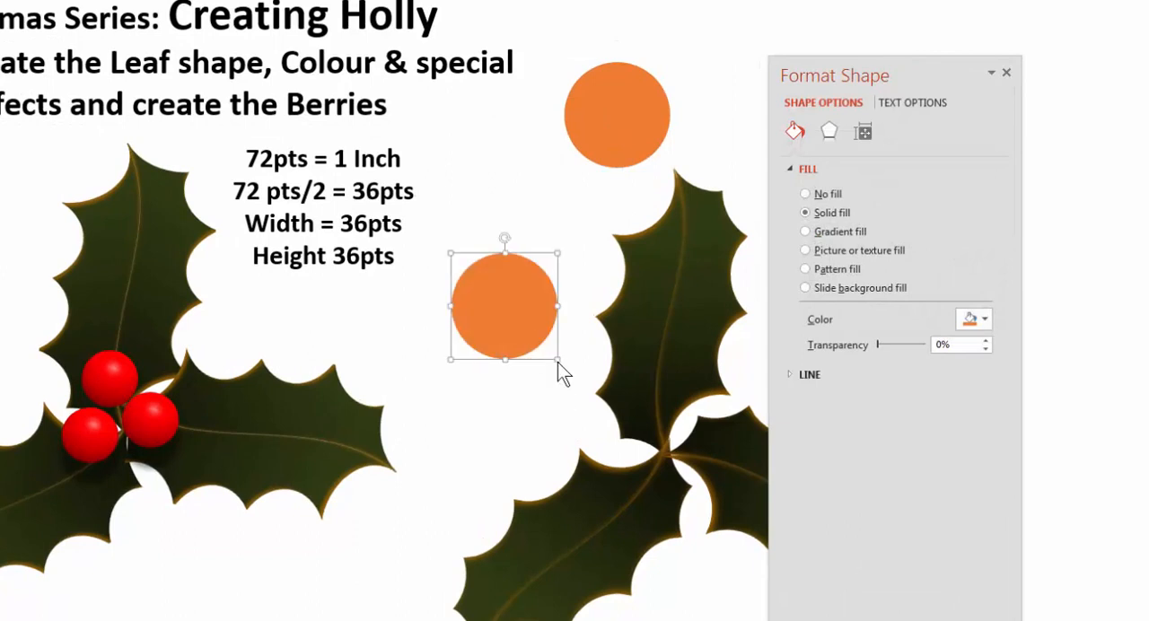
drag(557, 361, 495, 303)
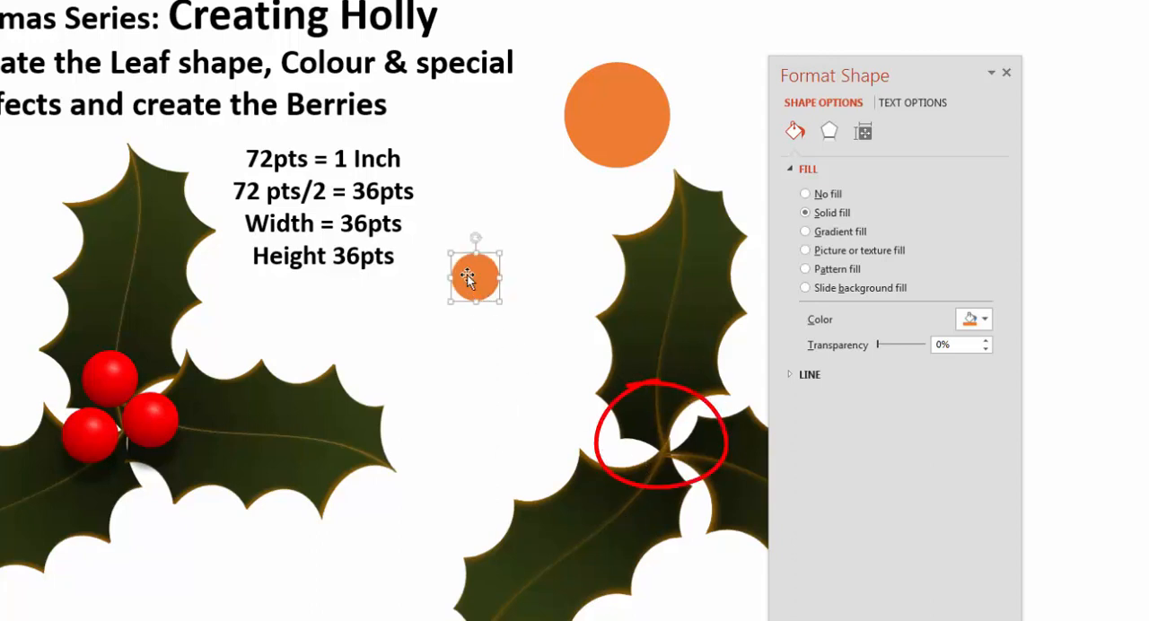
drag(475, 281, 512, 327)
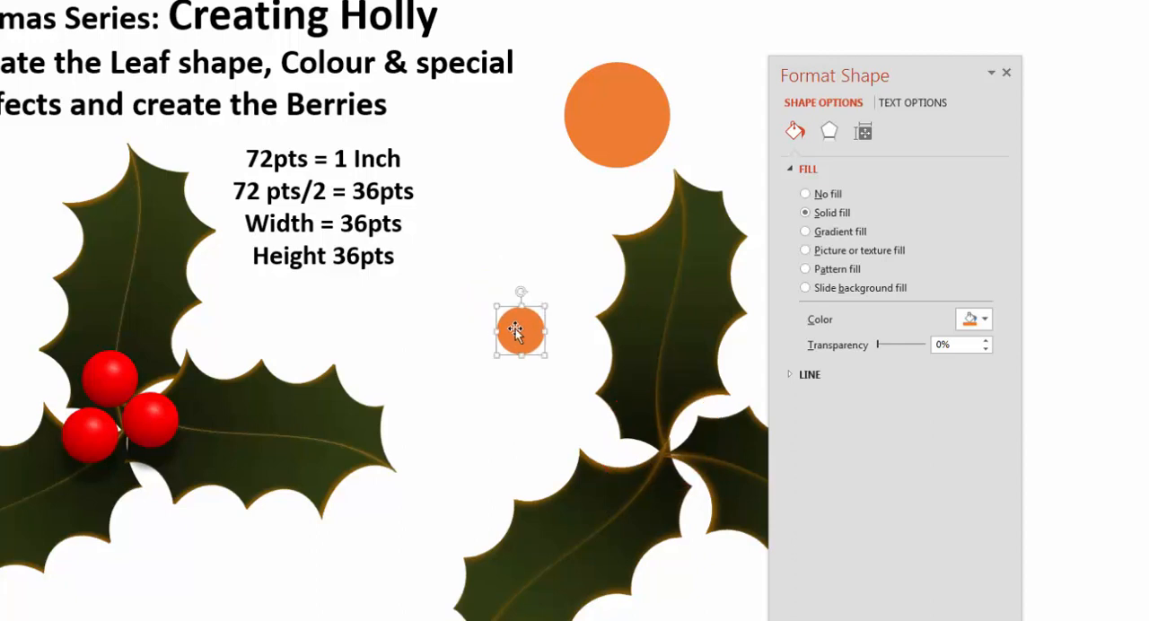
drag(519, 327, 495, 317)
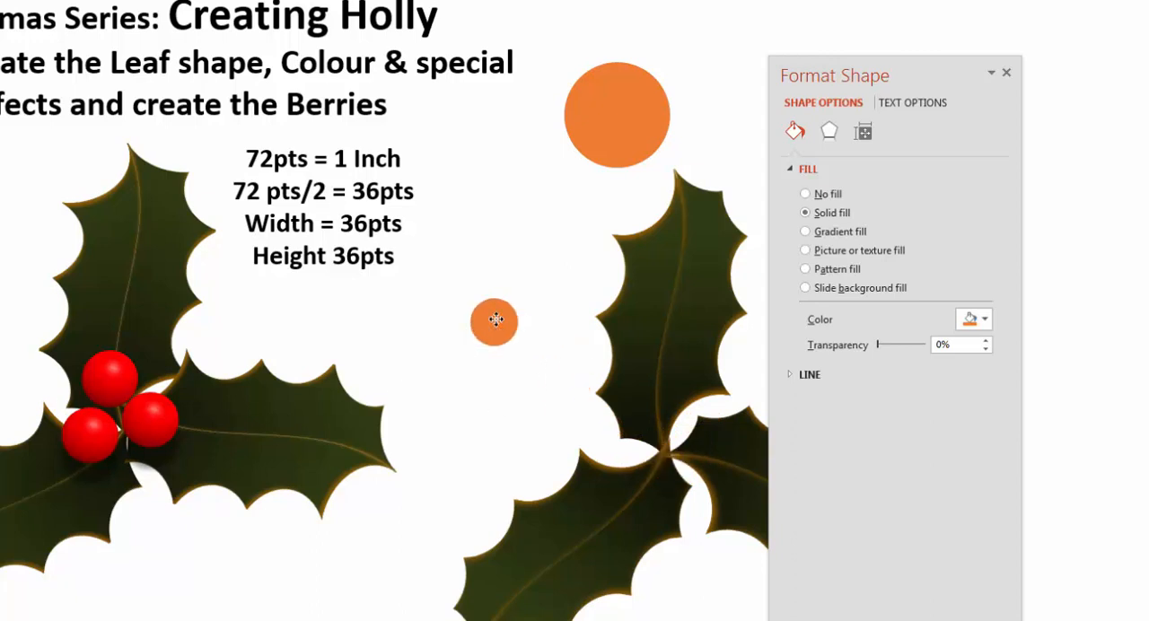
Step: Fill the small circle with standard red and shift it slightly down
click(973, 319)
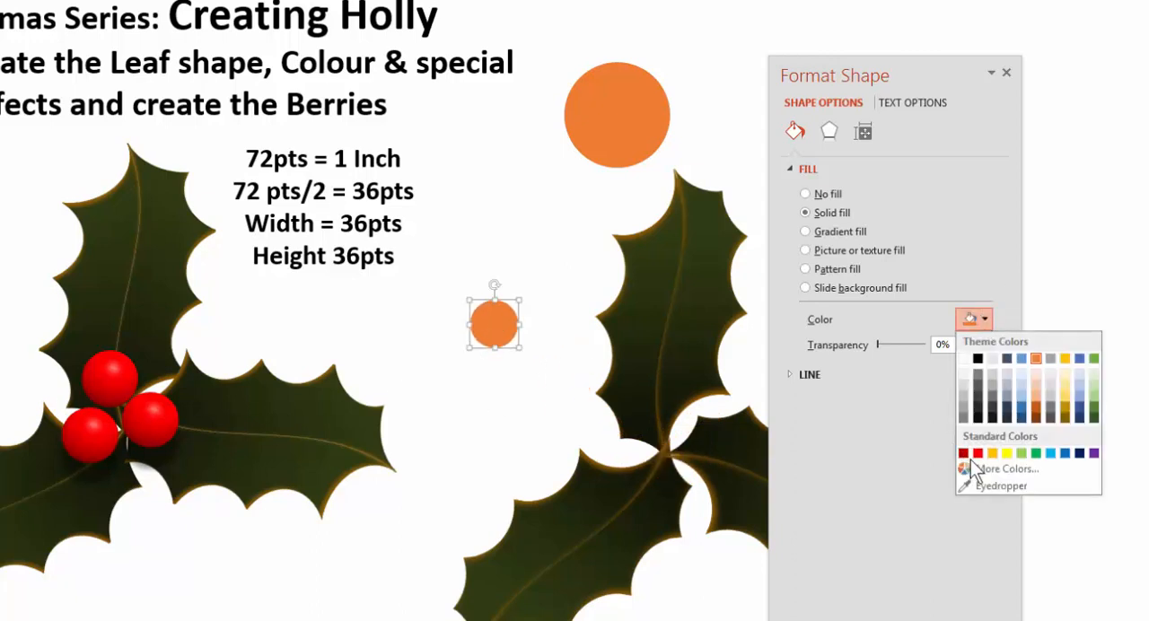
click(977, 454)
drag(494, 329, 502, 363)
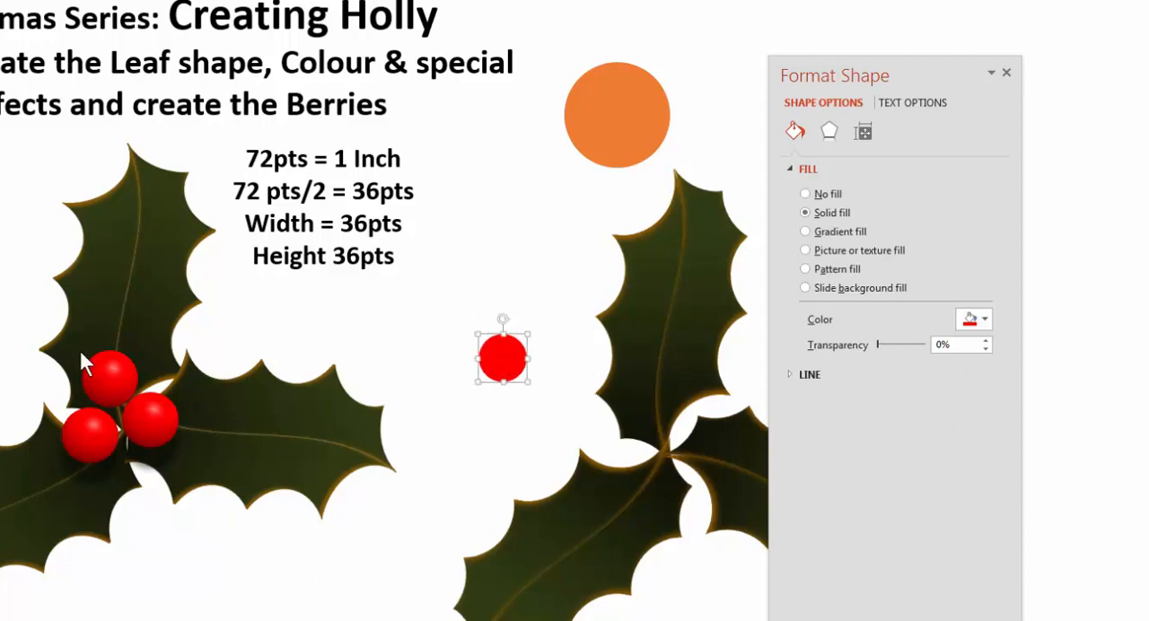
Step: Apply a Circle top bevel to the red berry in its 3-D format settings
click(829, 133)
drag(1002, 259, 1005, 359)
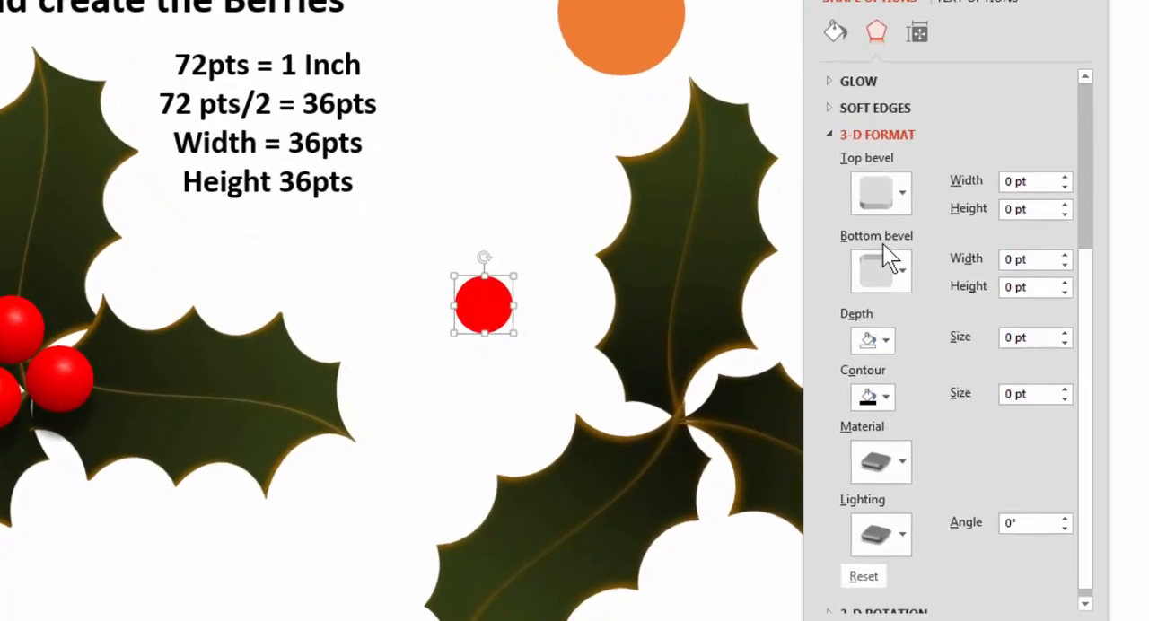
click(875, 192)
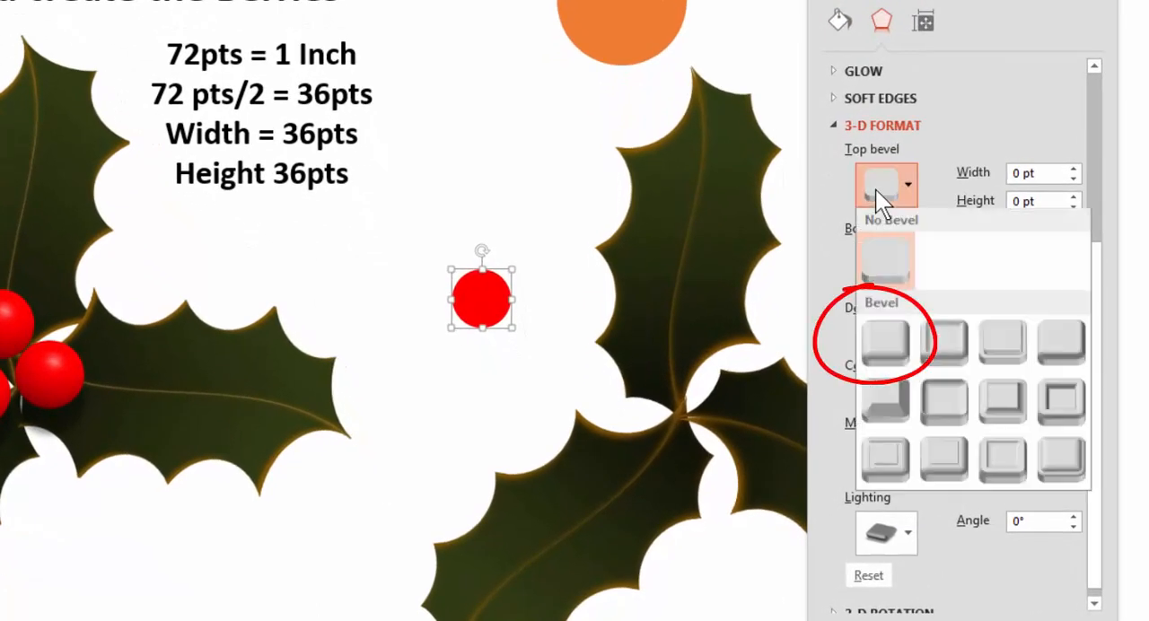
click(881, 341)
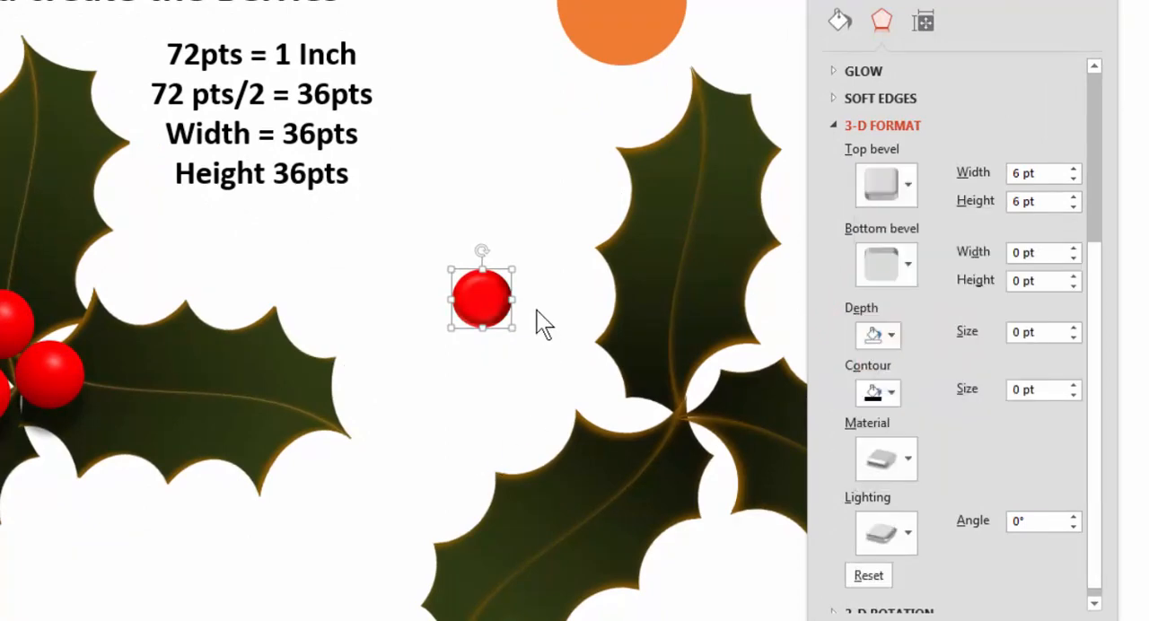